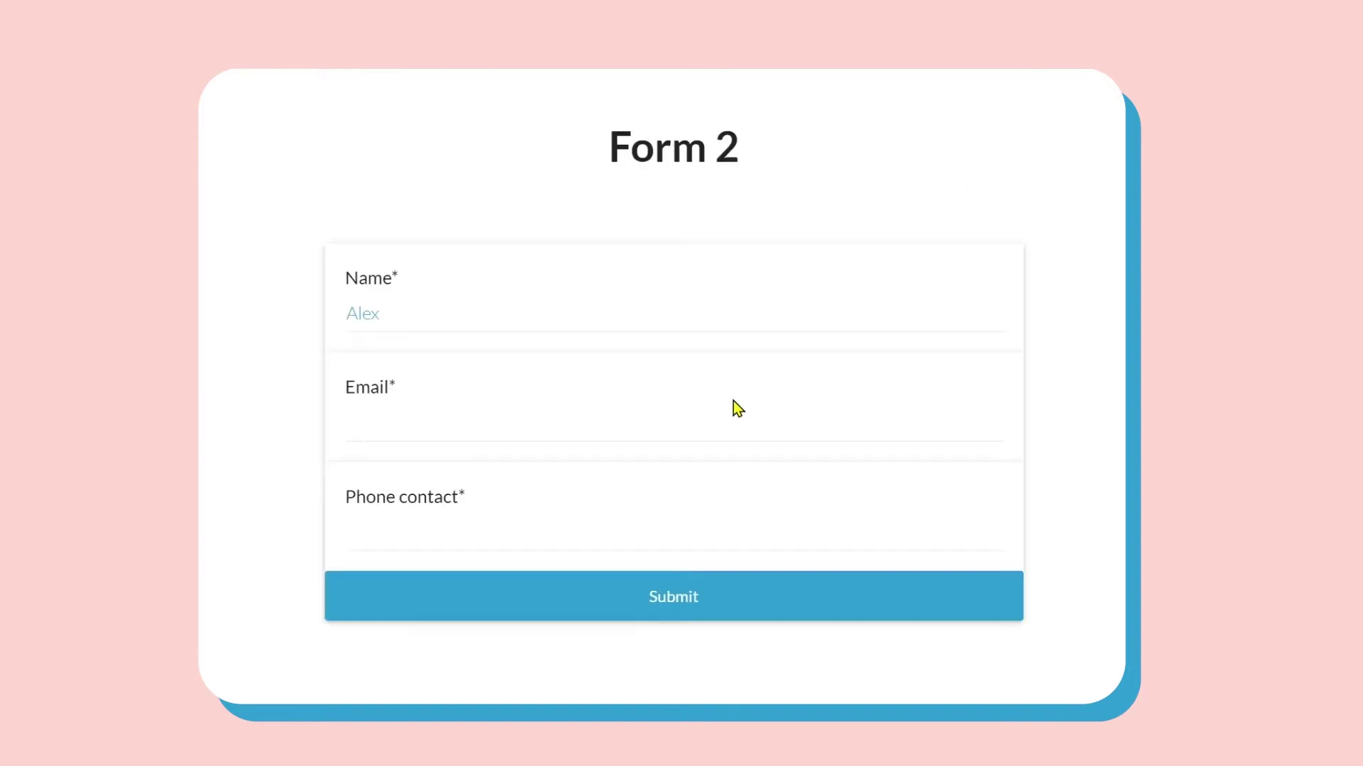
# Enter a test e-mail address in Form 2's preview Email field and move to the next question.
pyautogui.click(734, 422)
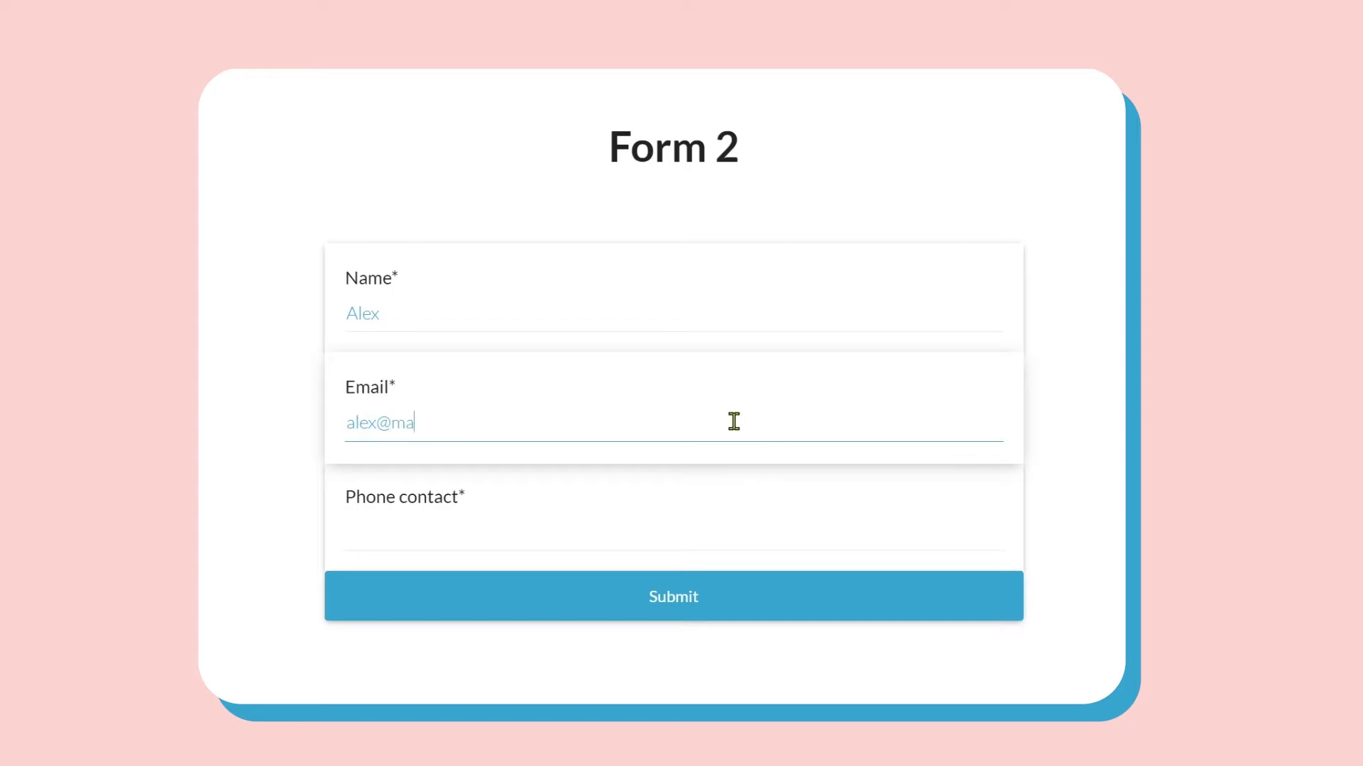
pyautogui.press('Tab')
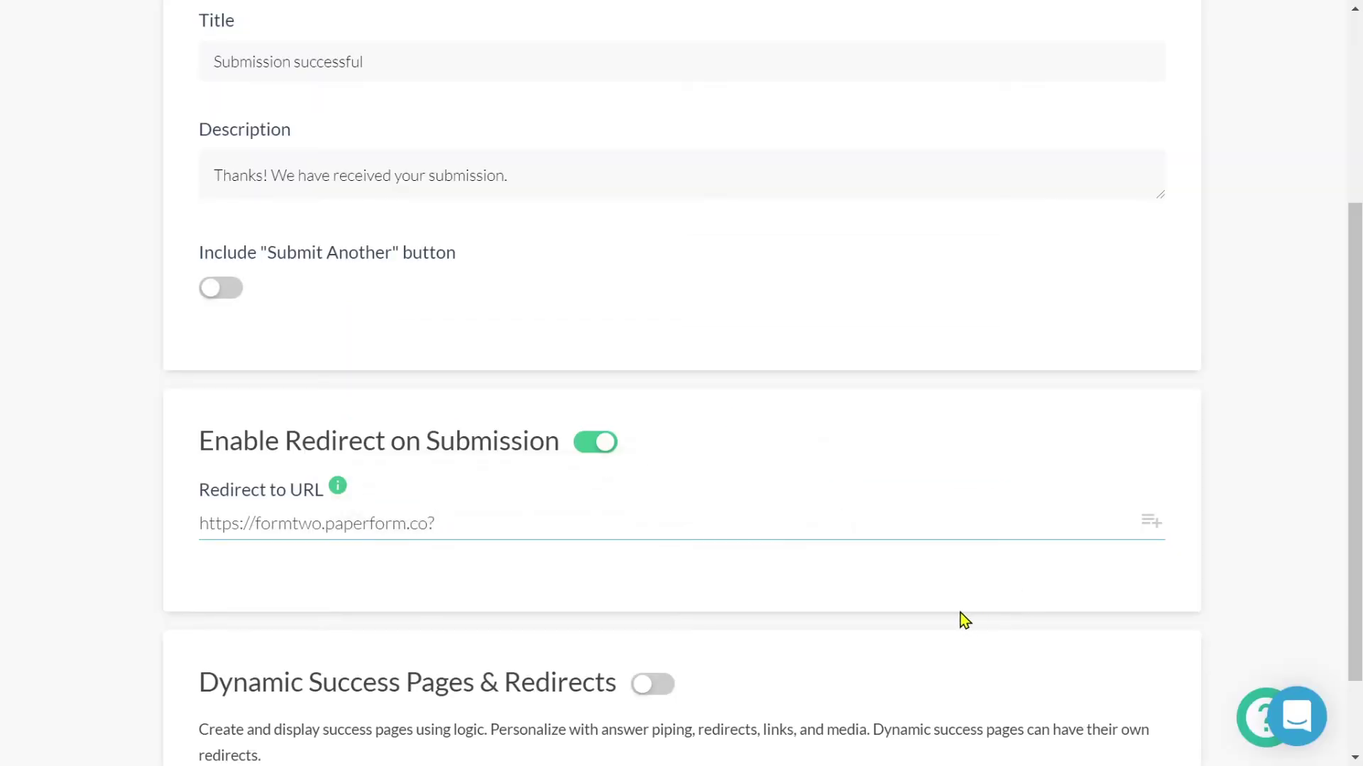
# Append name= after the ? in the Redirect to URL field.
pyautogui.write('name=')
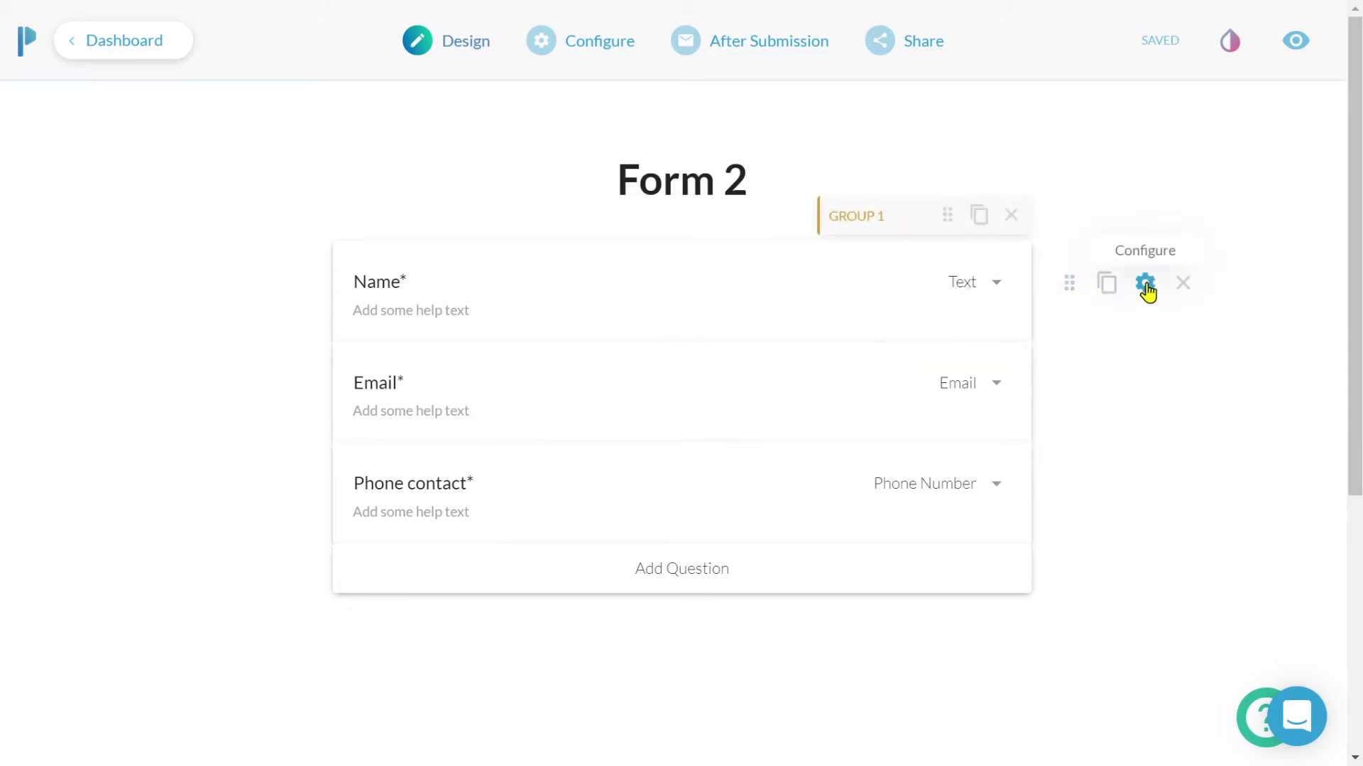
# Enter 'name' as the Name question's Custom Pre-fill Key in its settings.
pyautogui.click(1145, 284)
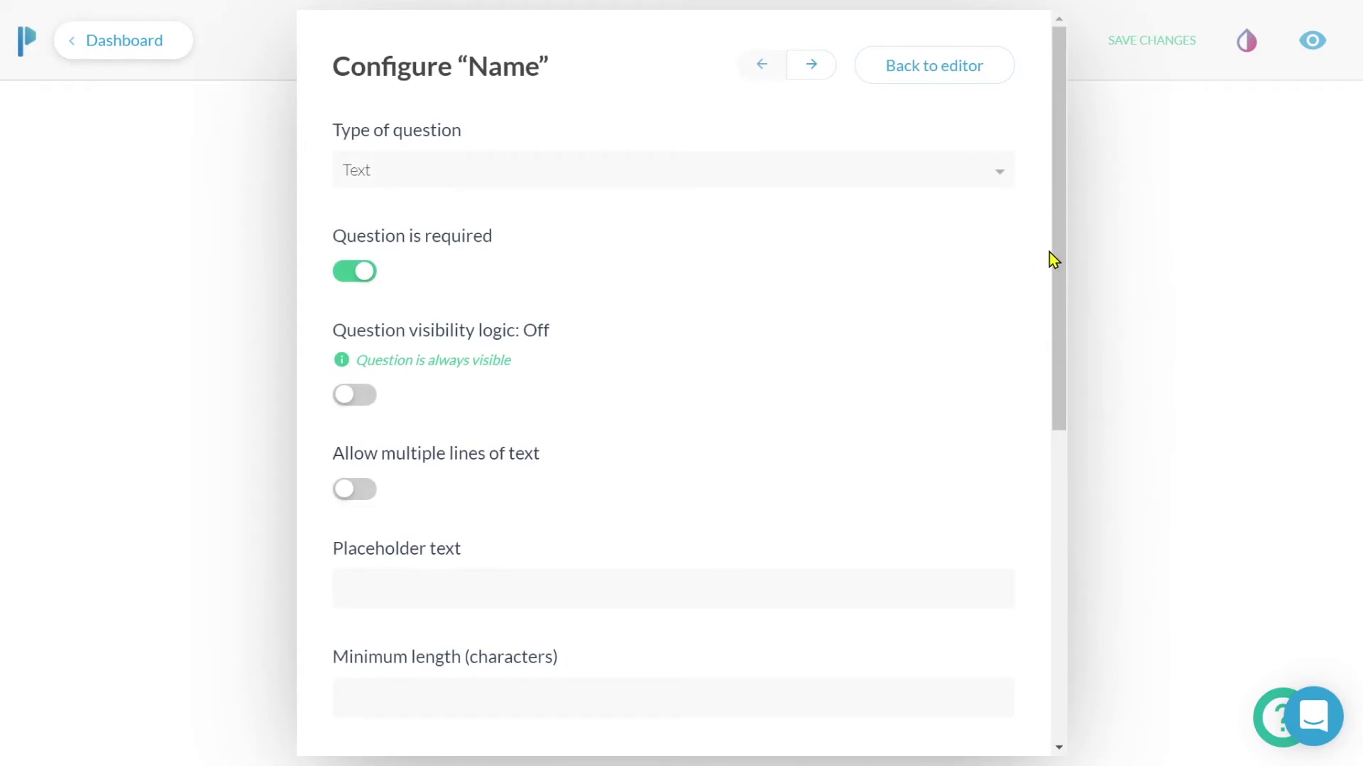
pyautogui.moveTo(1059, 256); pyautogui.dragTo(1057, 590)
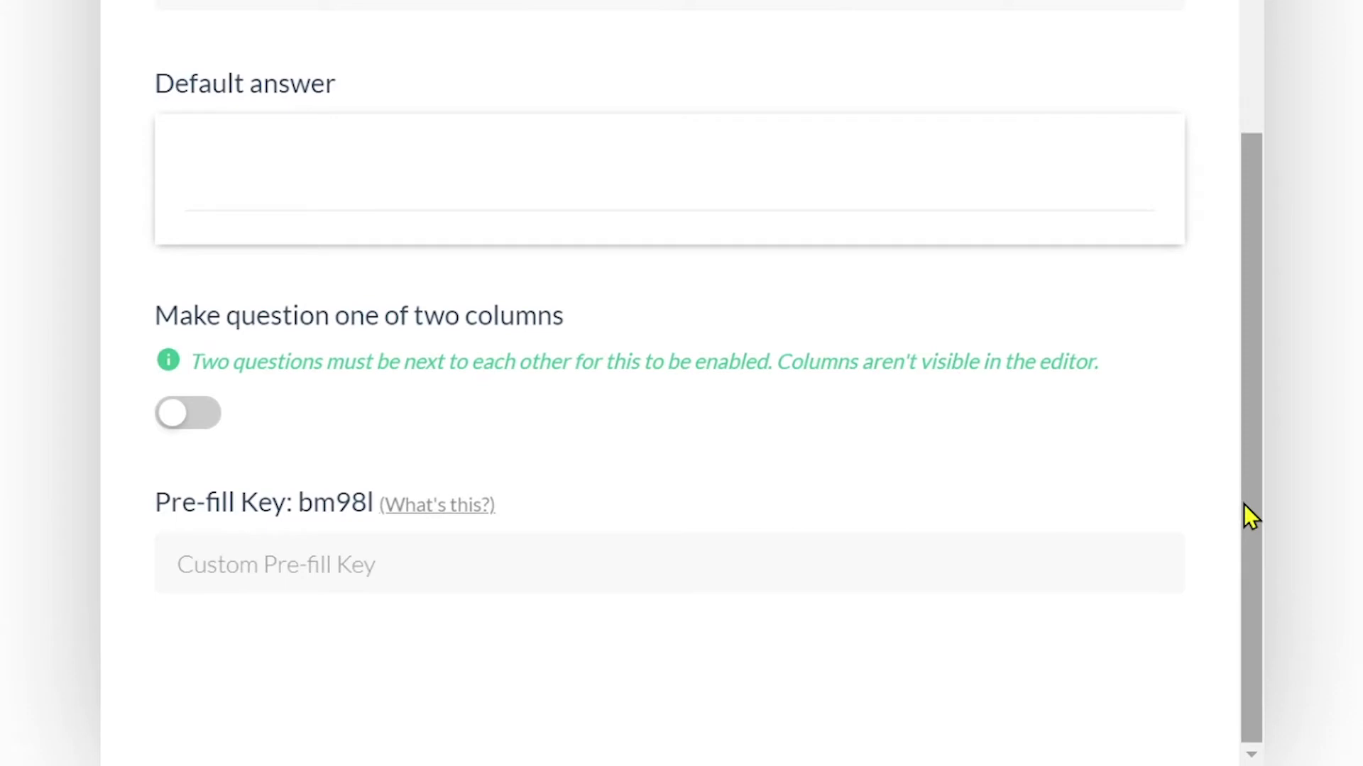
pyautogui.click(923, 558)
pyautogui.write('name')
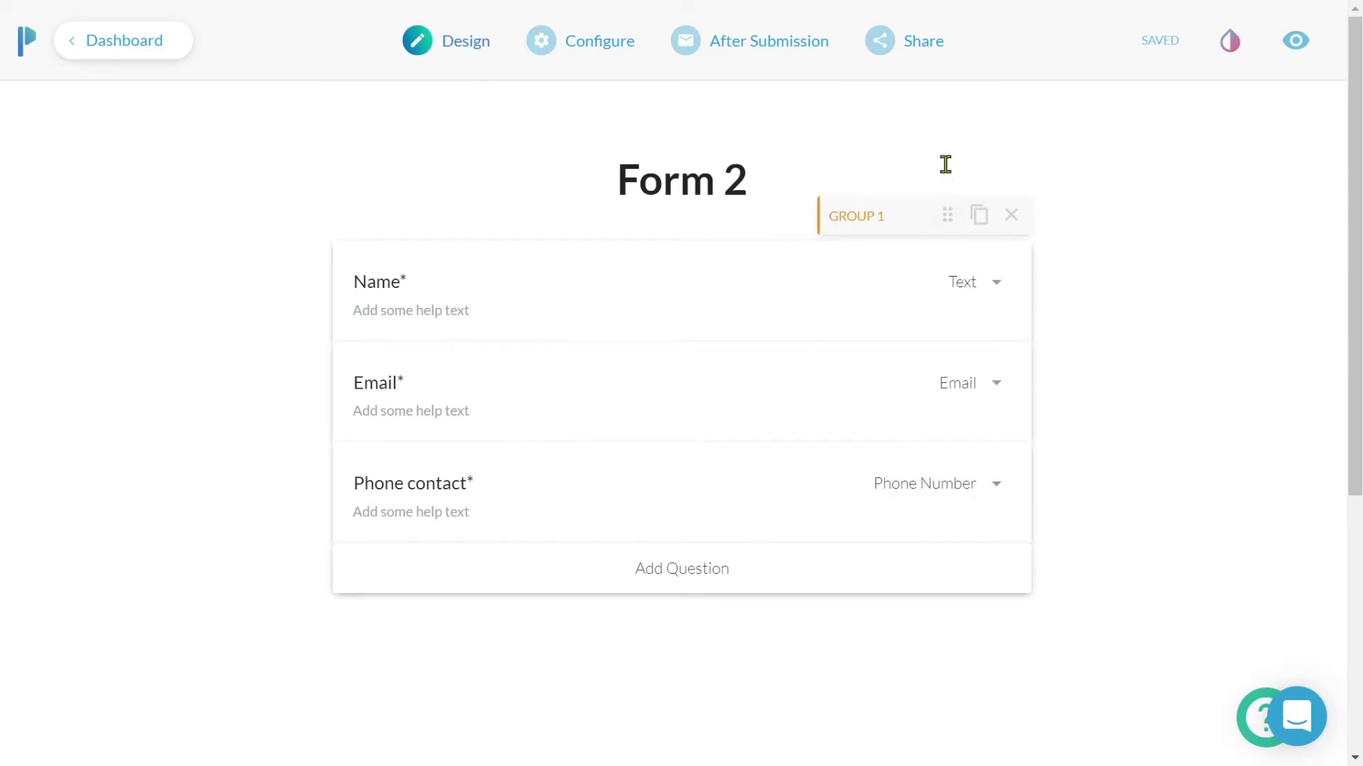
# View Form 2's share URL on its Share page.
pyautogui.click(921, 57)
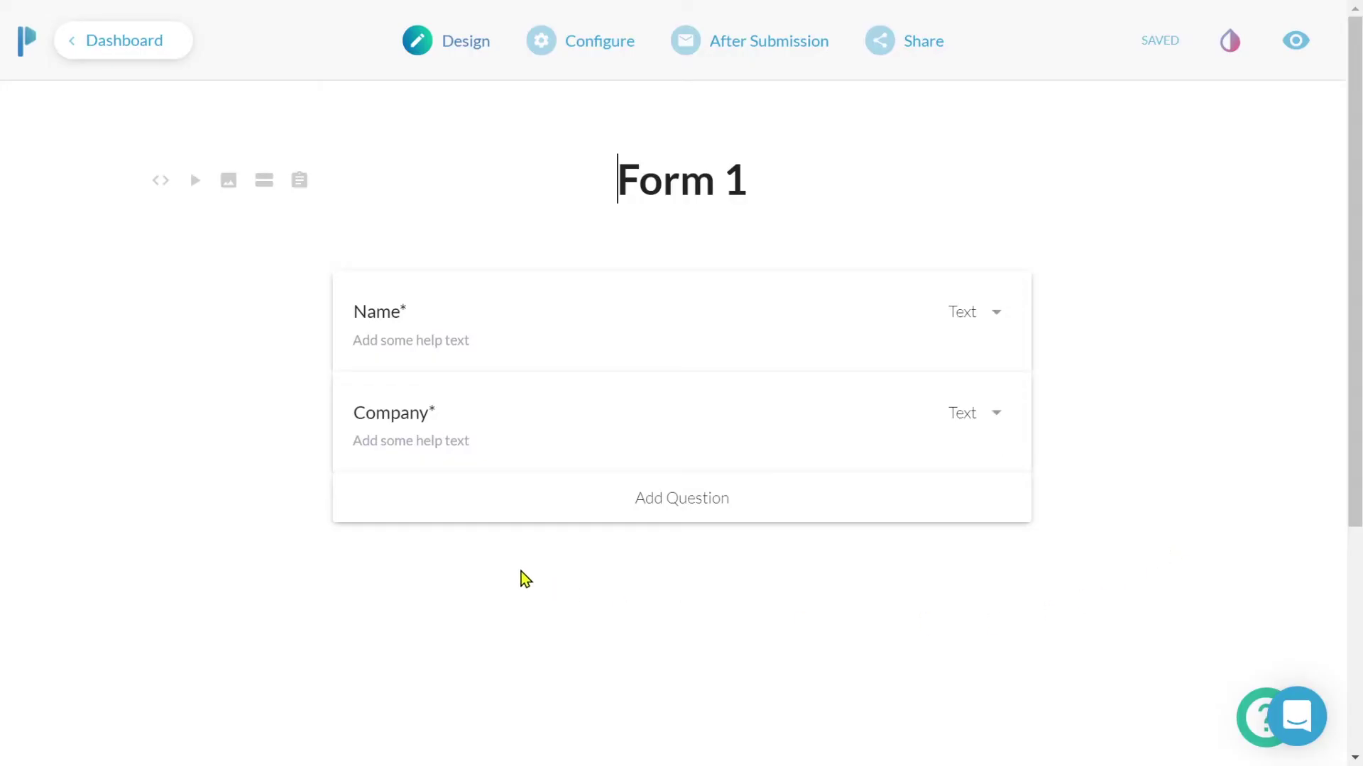
# Add a 'Hi {{Name}}' greeting text block to Form 1 that pipes in the Name answer, and save.
pyautogui.click(510, 560)
pyautogui.write('Hi {{')
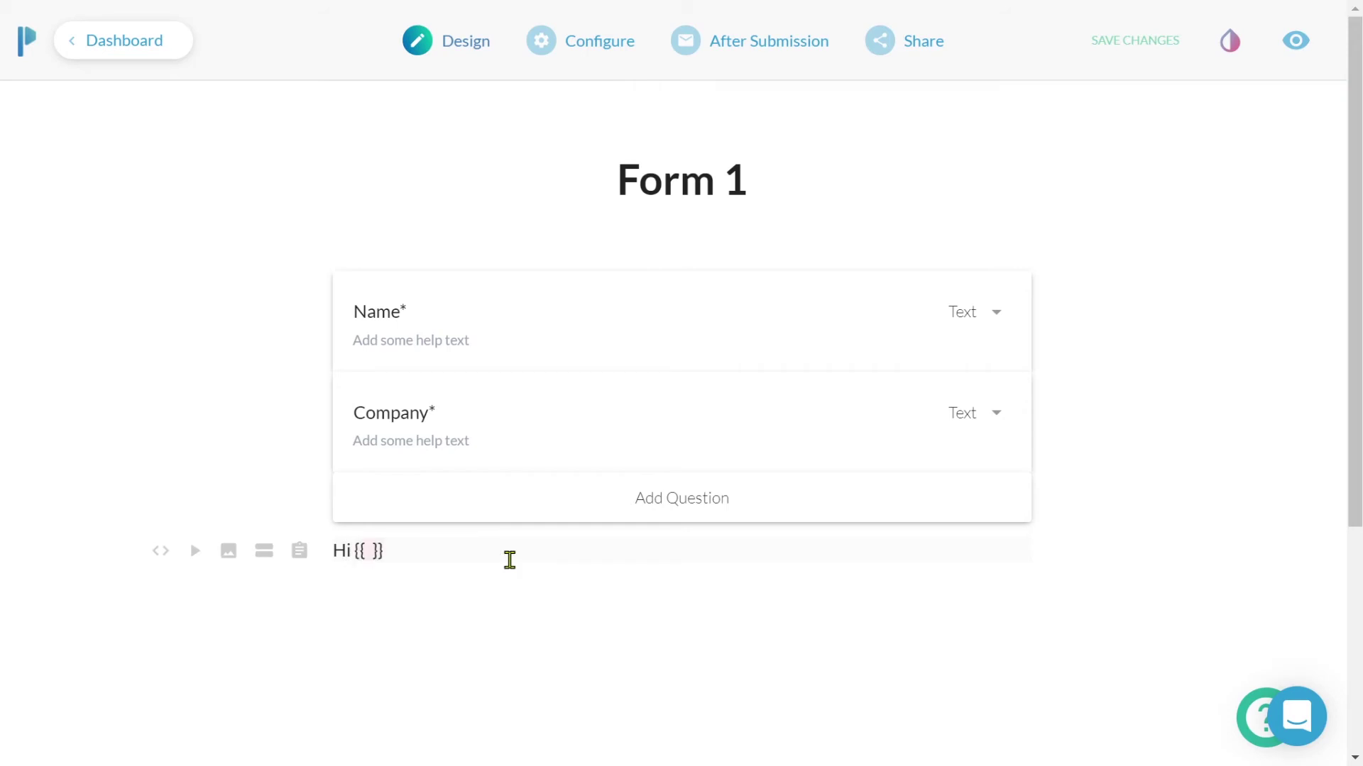
pyautogui.write(' nar')
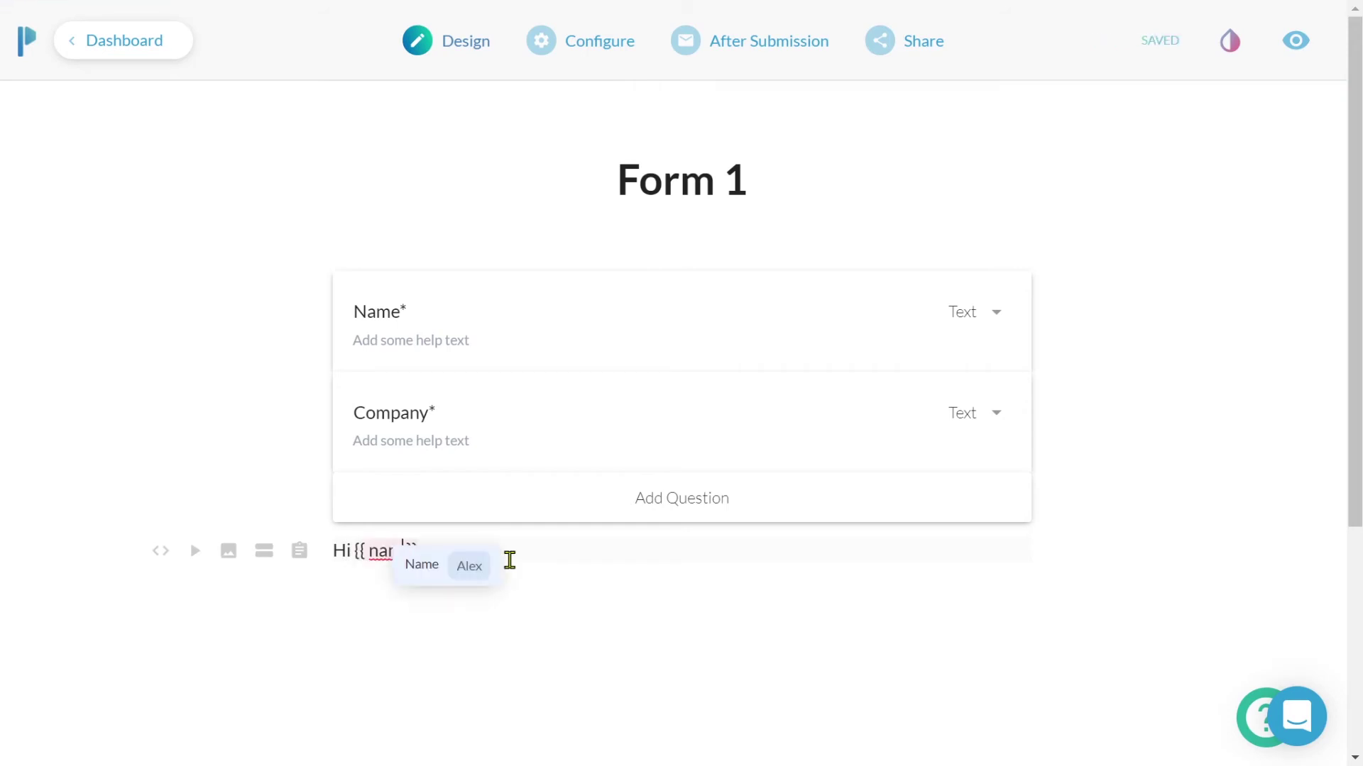
pyautogui.click(458, 564)
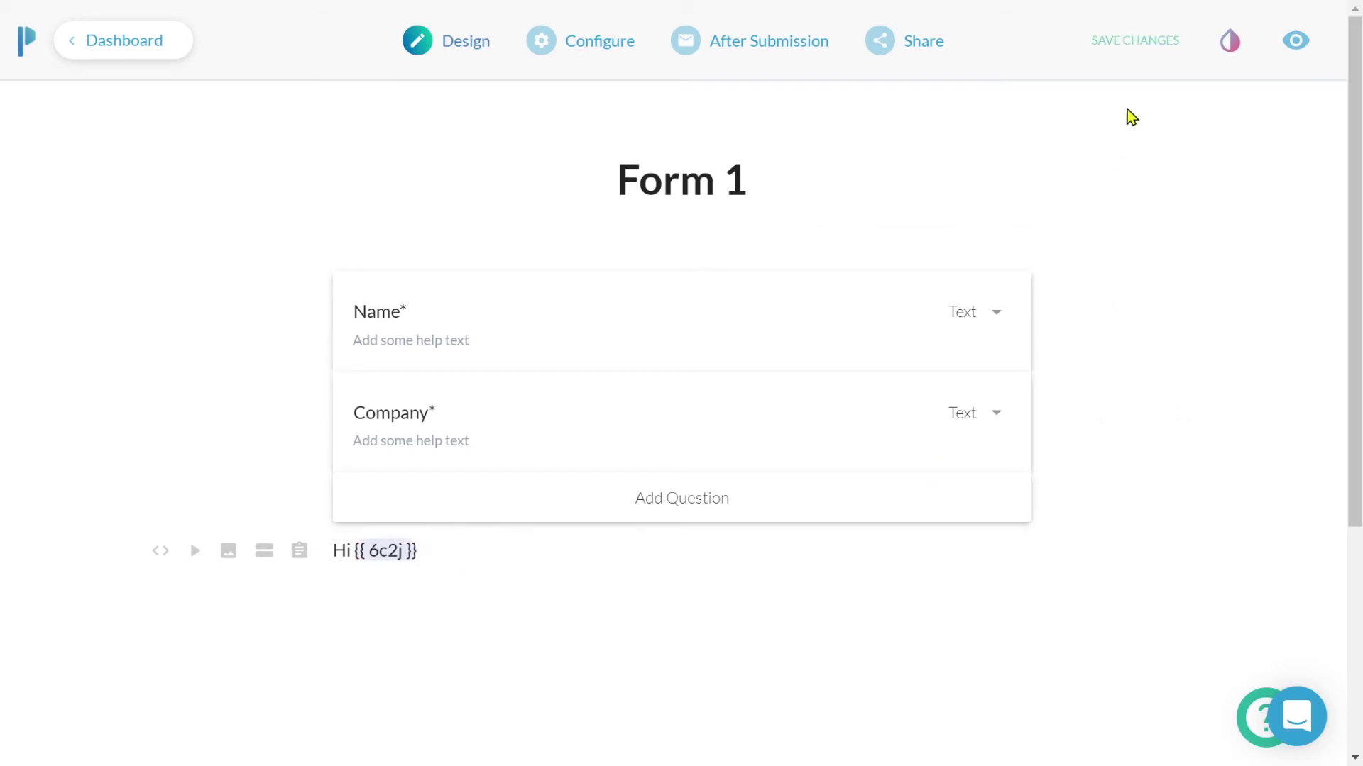
pyautogui.click(1151, 42)
# Preview Form 1 and enter a test name to check the greeting.
pyautogui.click(1295, 41)
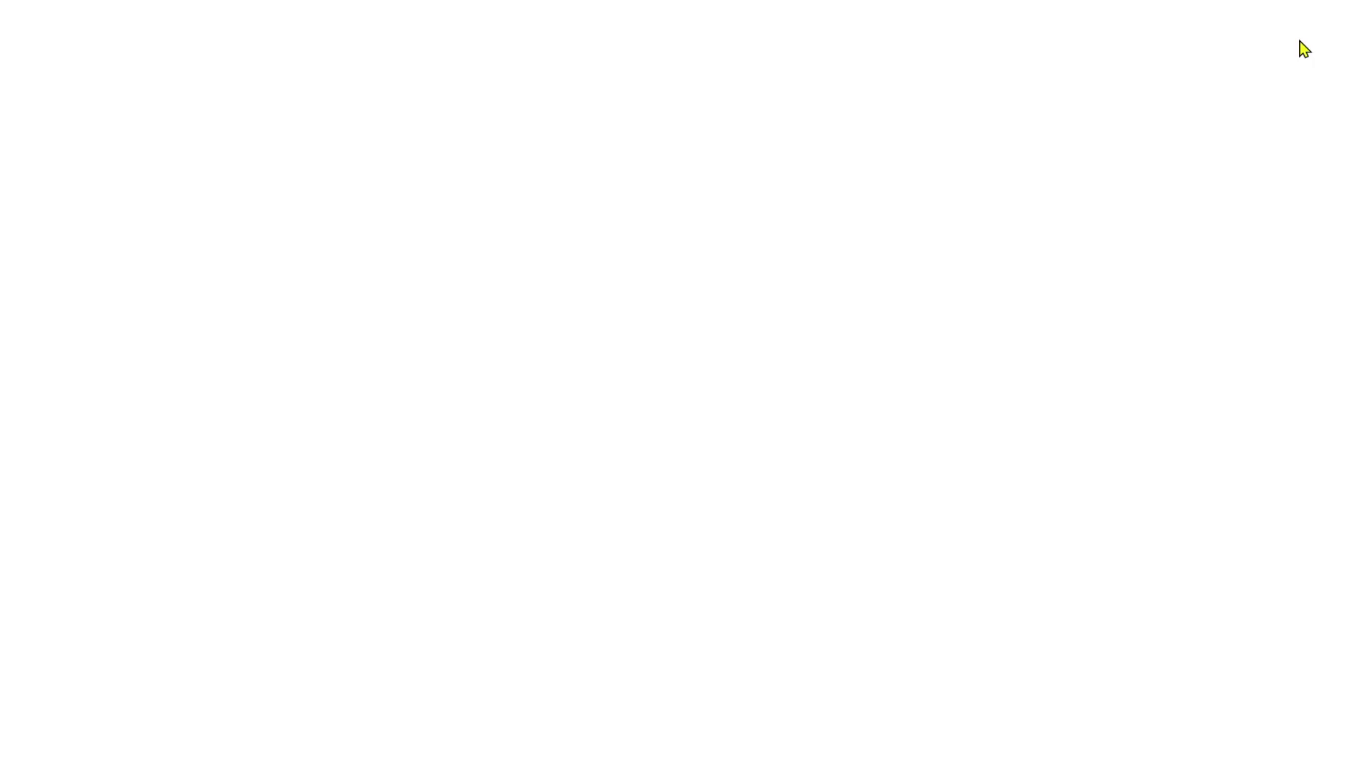
pyautogui.click(592, 202)
pyautogui.write('Alex')
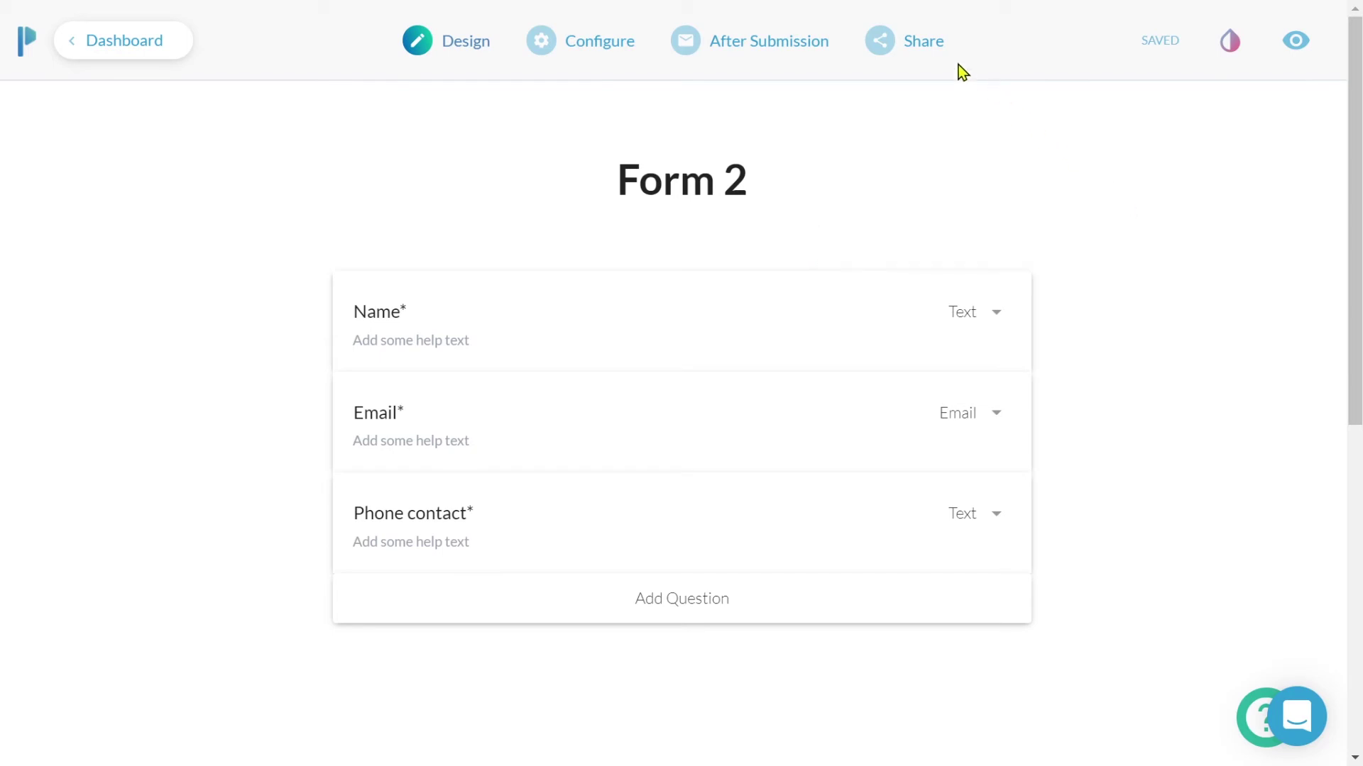
# Copy Form 2's share URL and set its Name question's Custom Pre-fill Key to 'name'.
pyautogui.click(922, 50)
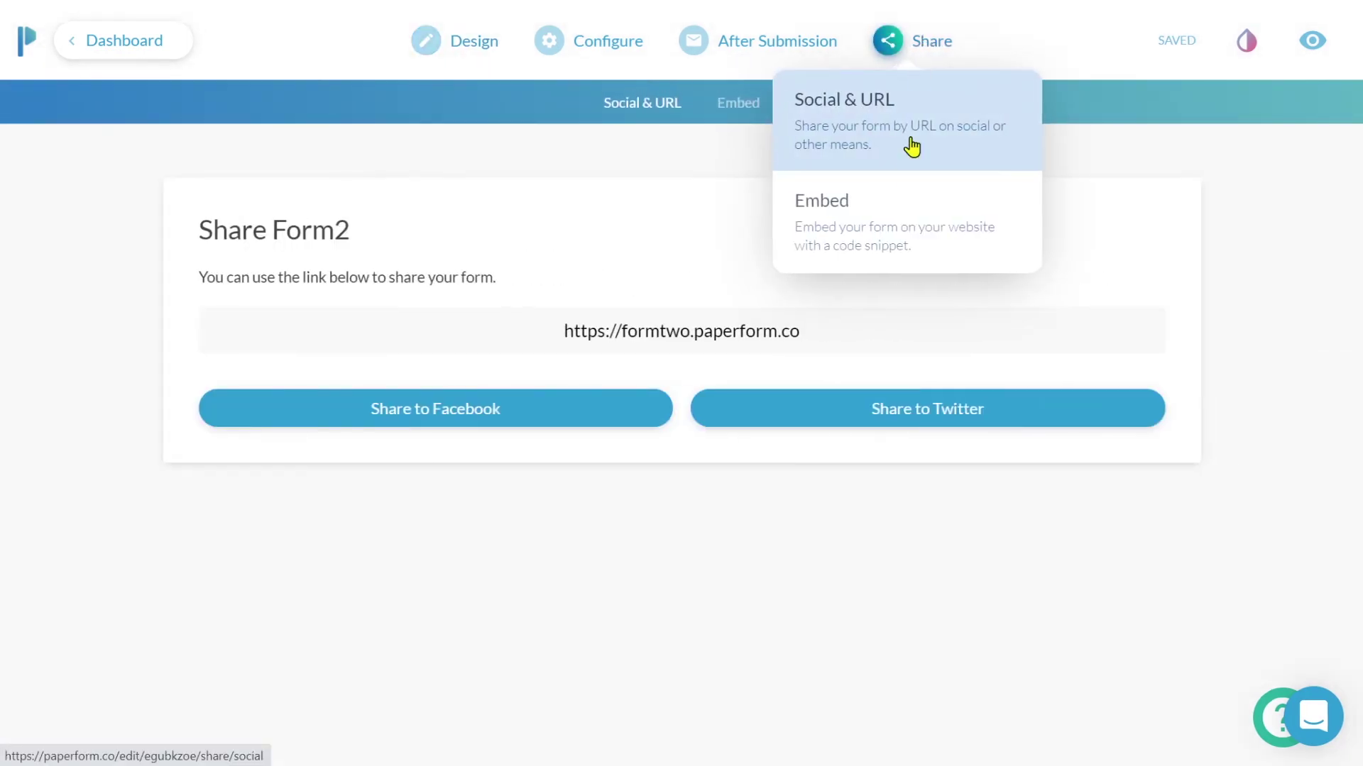
pyautogui.click(816, 331)
pyautogui.hotkey('ctrl', 'c')
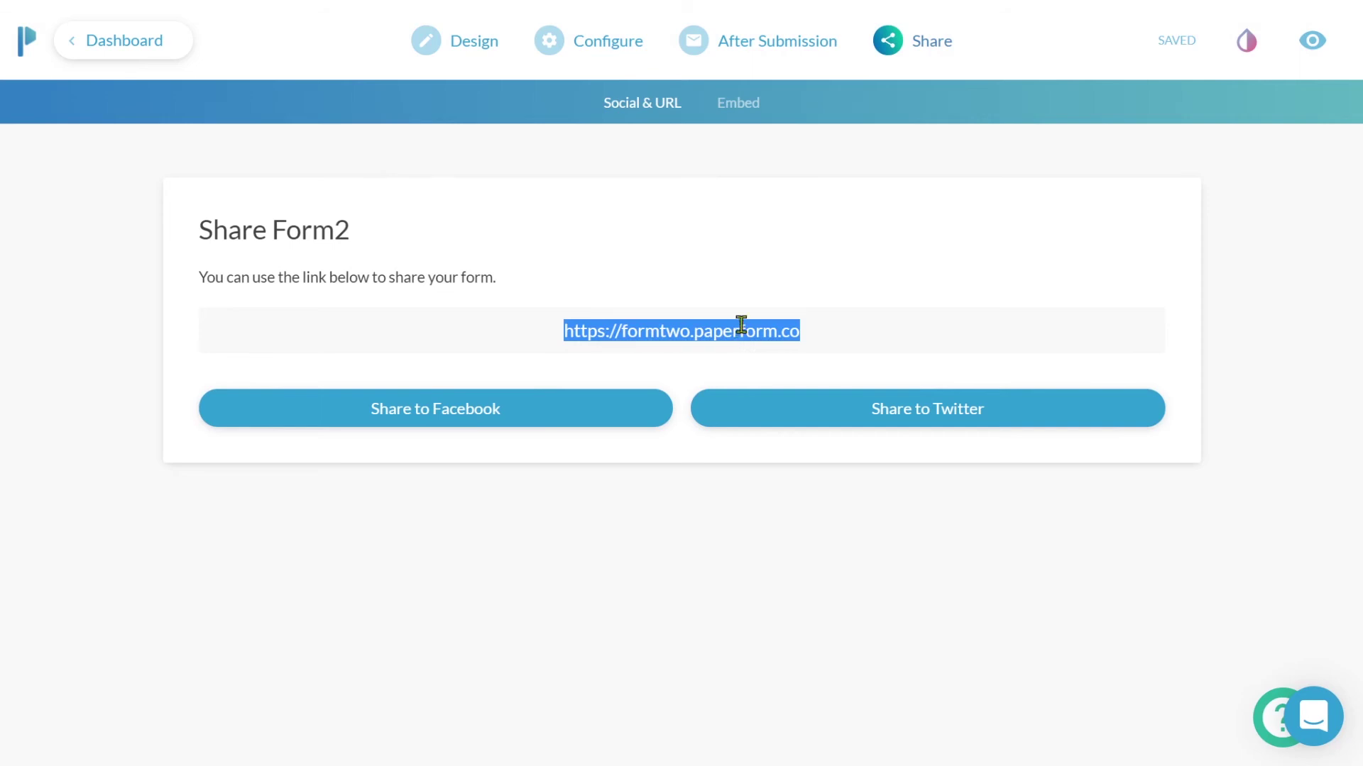
pyautogui.click(438, 52)
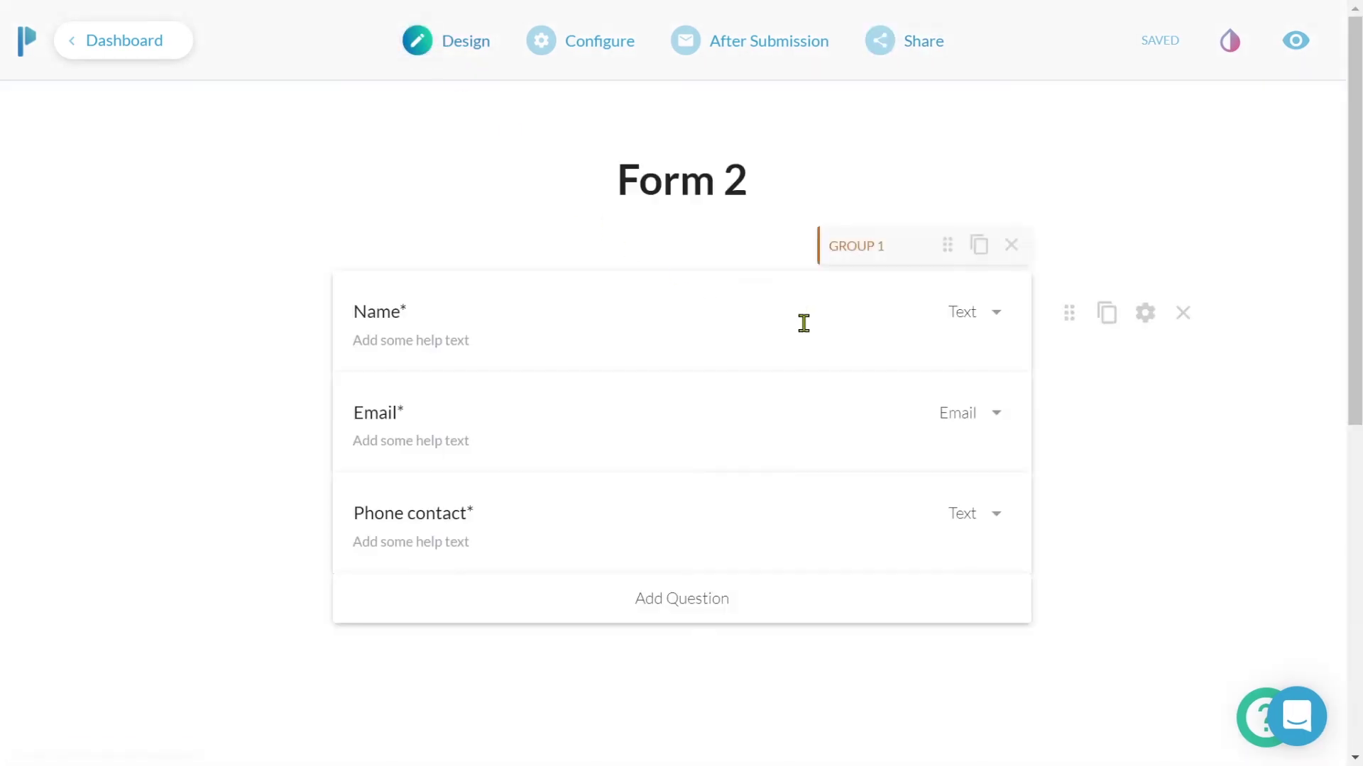
pyautogui.click(1143, 311)
pyautogui.moveTo(1057, 258); pyautogui.dragTo(1055, 589)
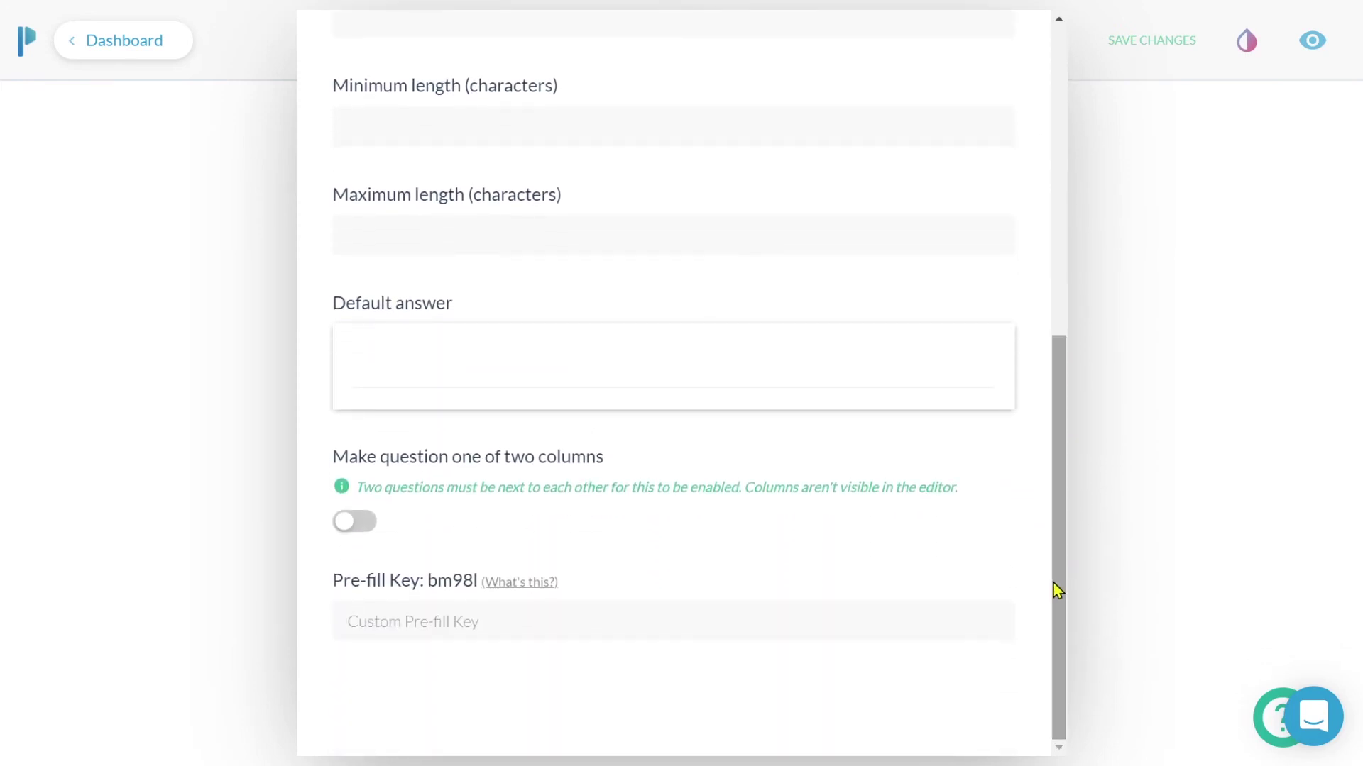
pyautogui.click(841, 617)
pyautogui.write('name')
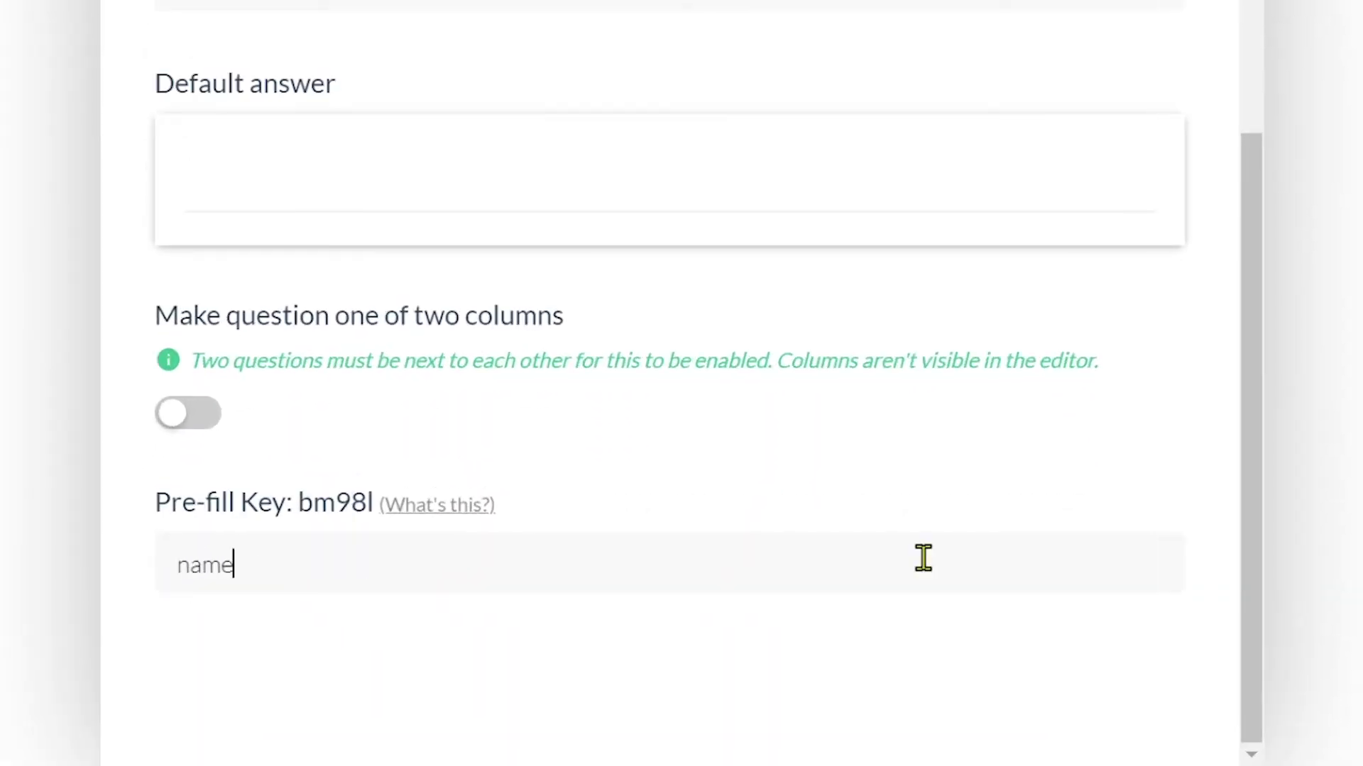
pyautogui.click(1128, 628)
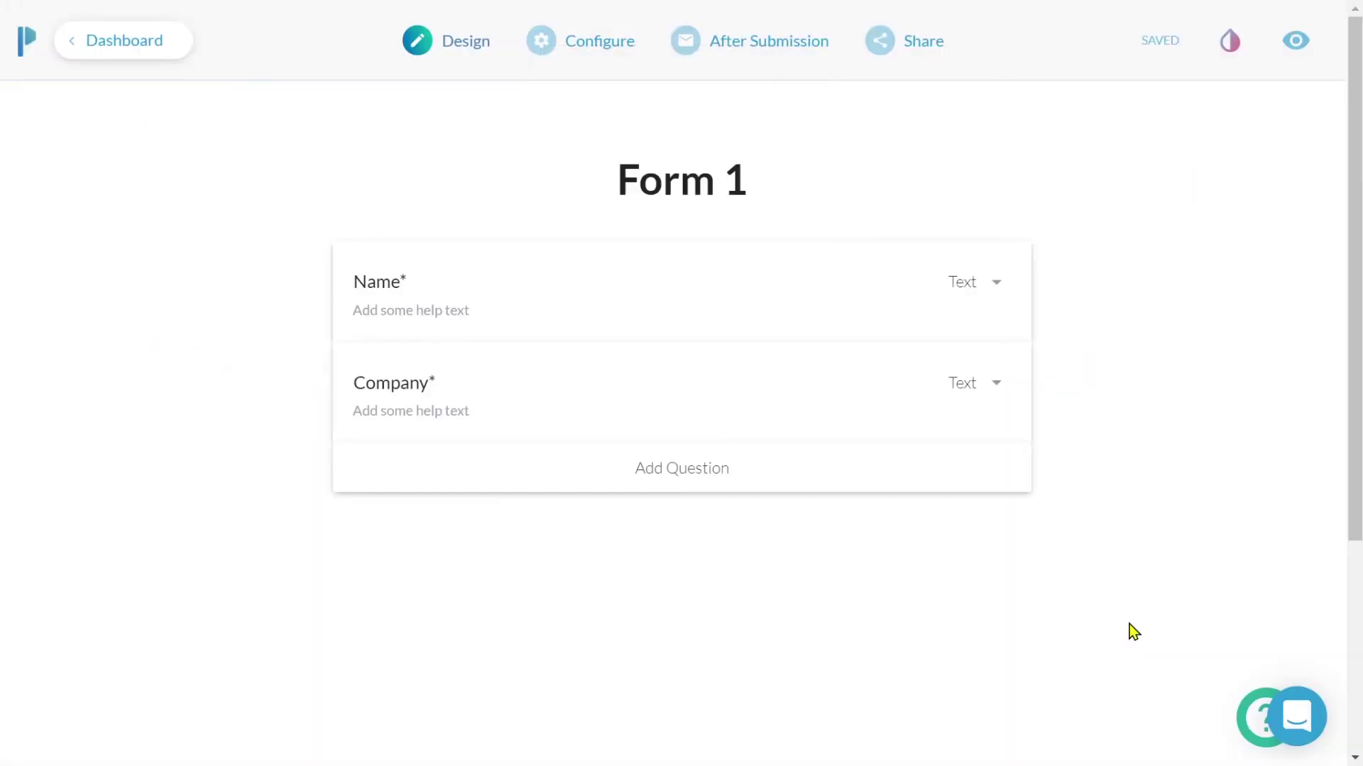
# Enable redirect on submission in Form 1 and paste Form 2's URL as the target.
pyautogui.click(781, 49)
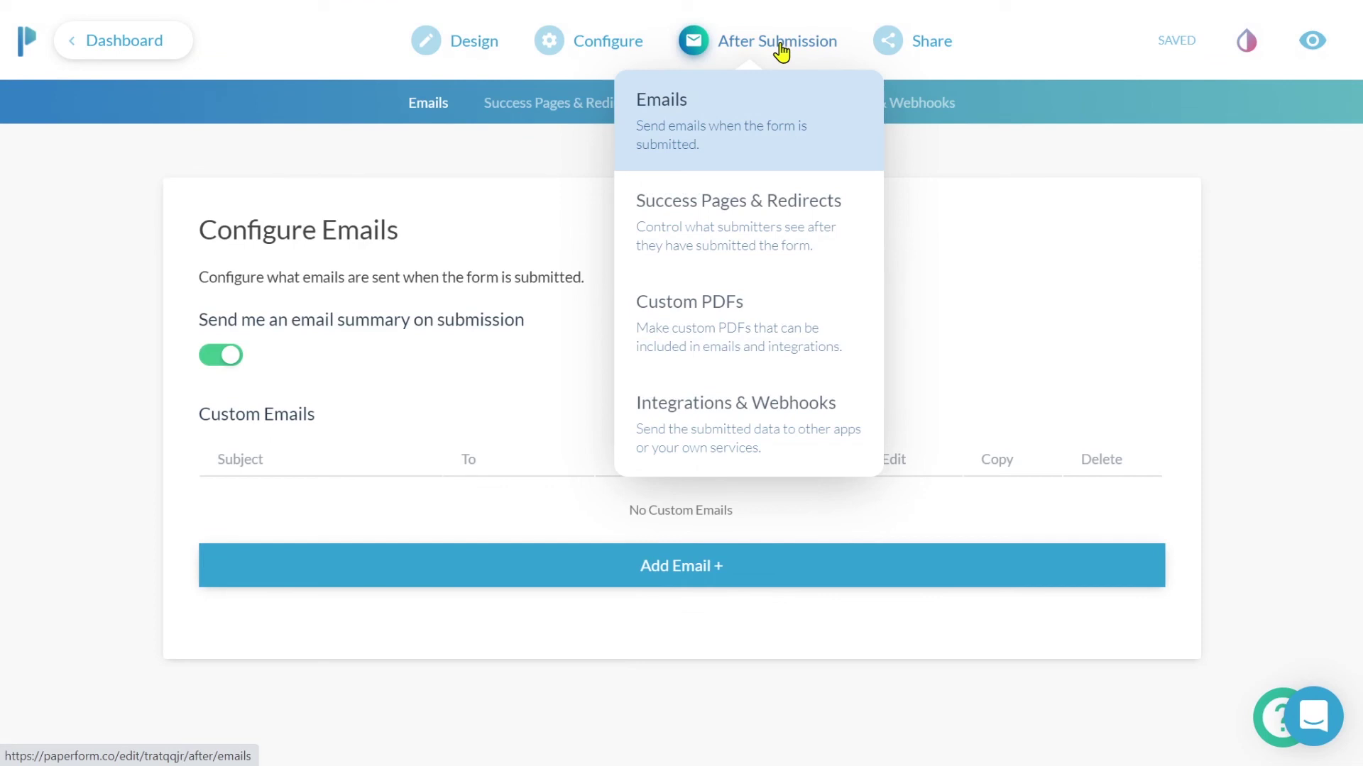
pyautogui.click(780, 219)
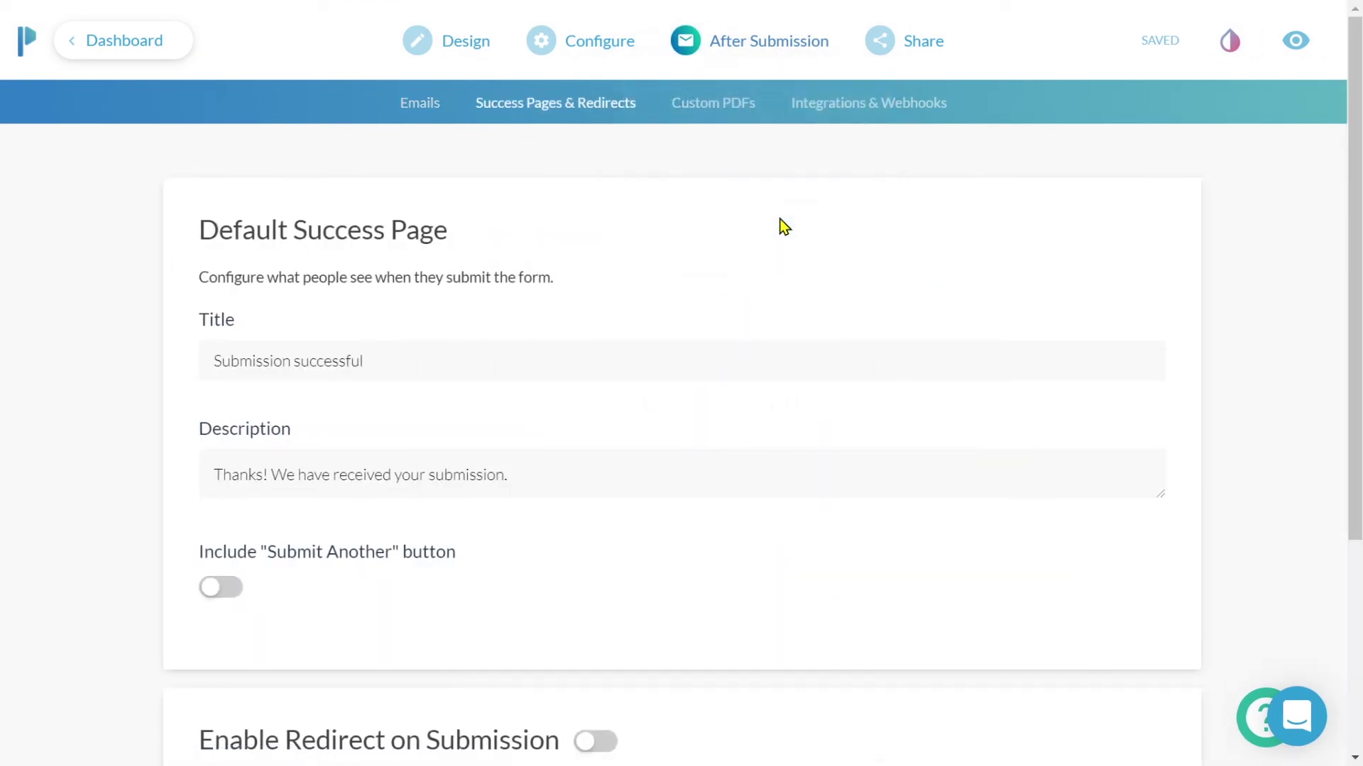
pyautogui.scroll(-4, 783, 227)
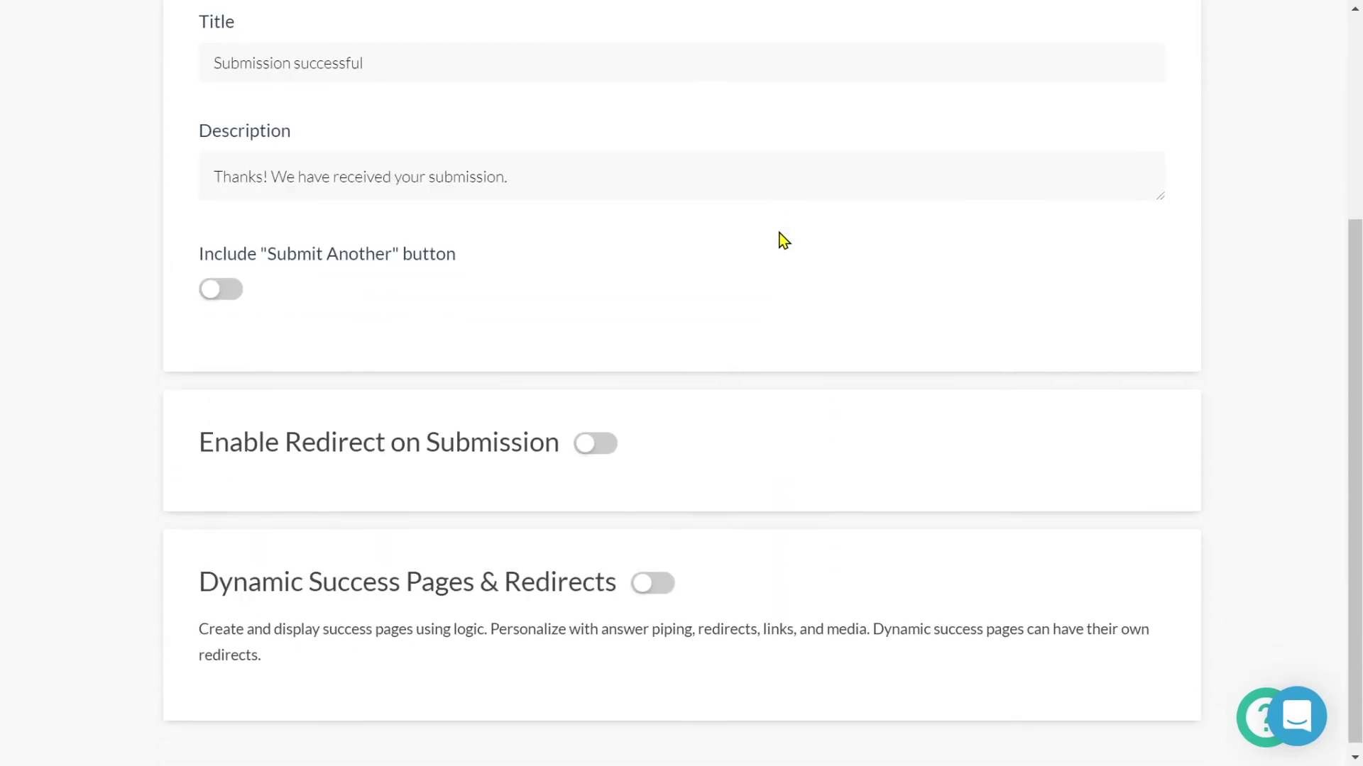
pyautogui.click(600, 436)
pyautogui.click(593, 516)
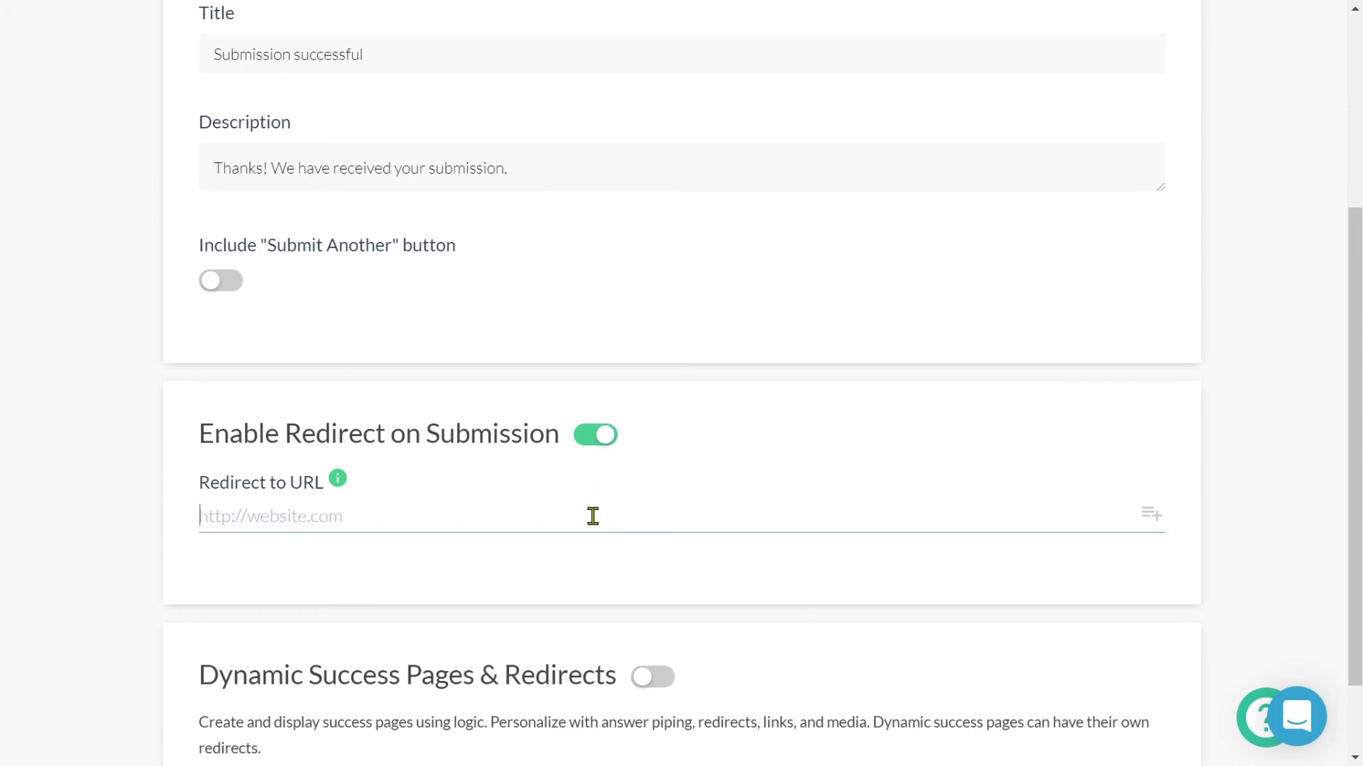
pyautogui.hotkey('ctrl', 'v')
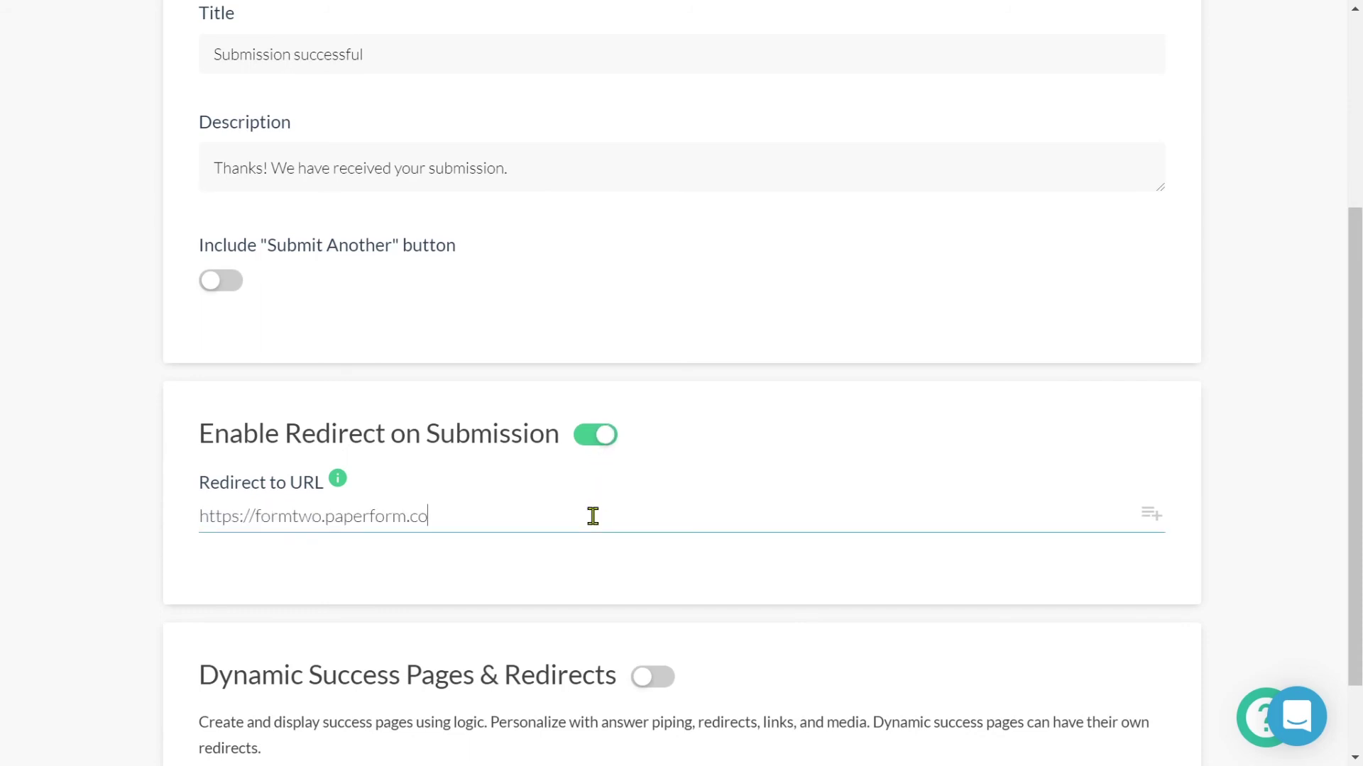
# Append ?name= with the piped-in Name answer to the redirect URL and save changes.
pyautogui.write('?')
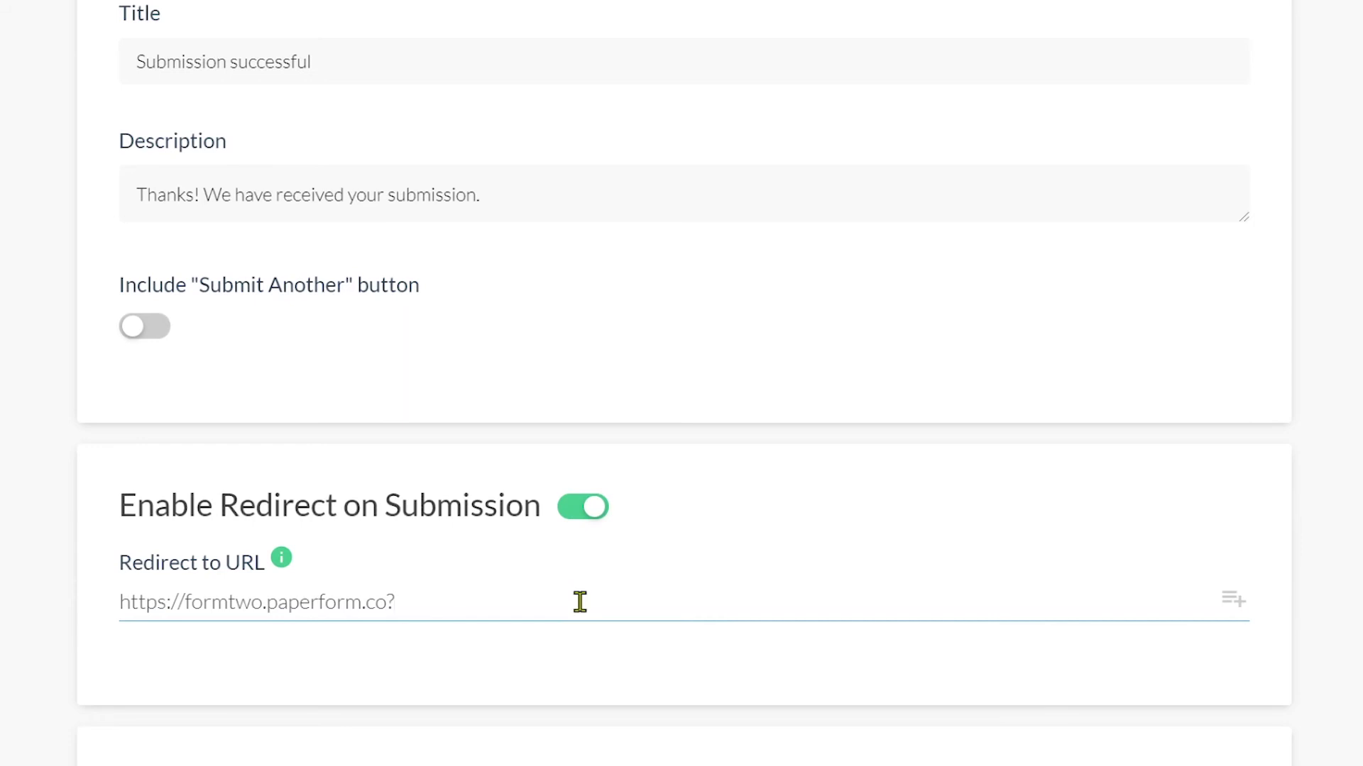
pyautogui.write('name=')
pyautogui.click(1226, 612)
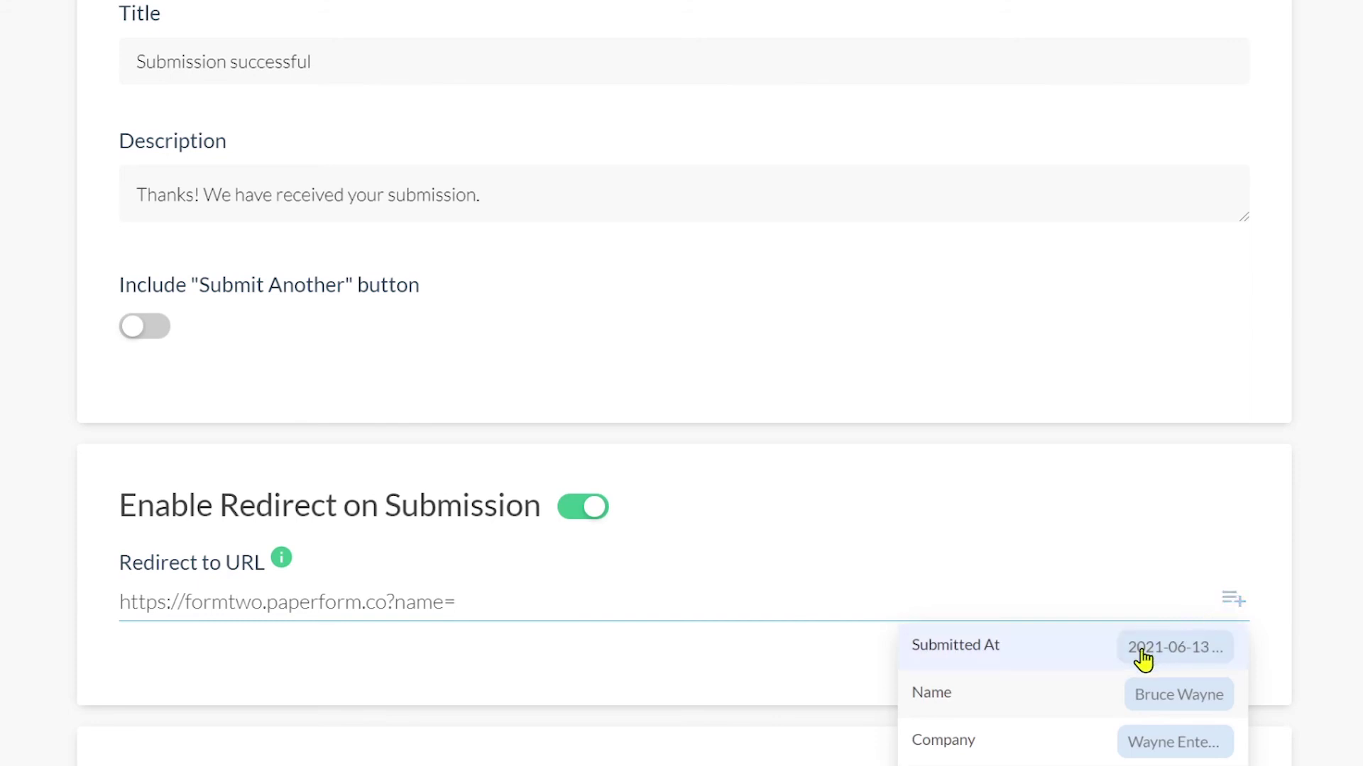
pyautogui.click(1093, 697)
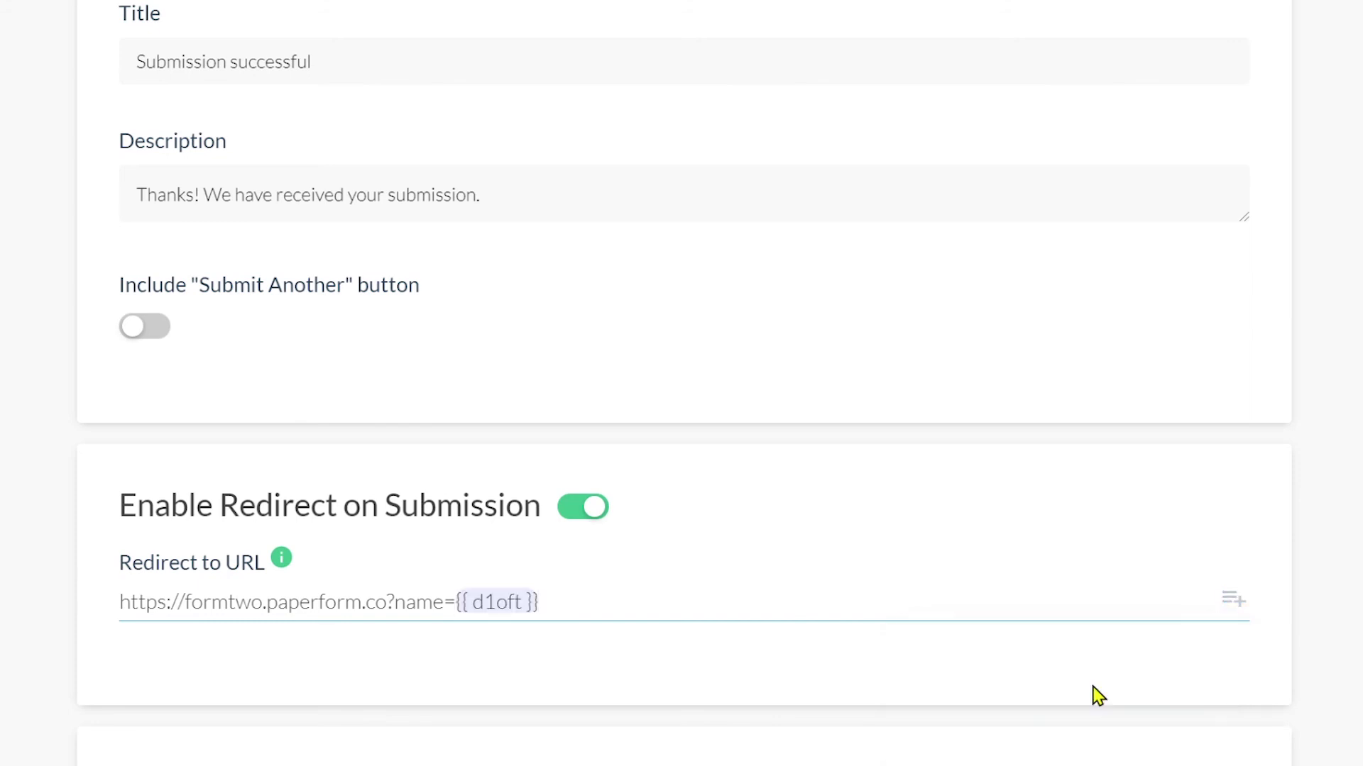
pyautogui.scroll(5, 1033, 594)
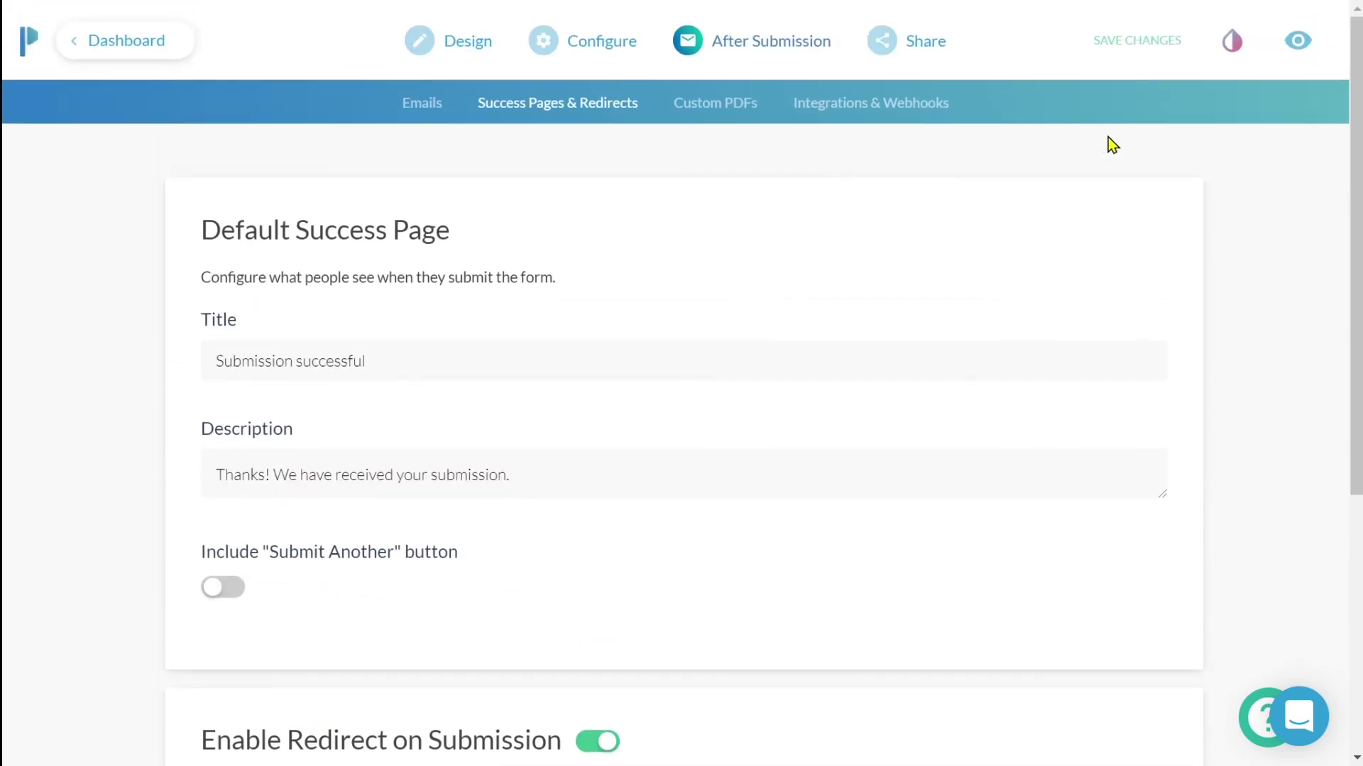
pyautogui.click(1128, 41)
# Preview Form 1, enter a test name and company 'Paperform', and submit the response.
pyautogui.click(1296, 41)
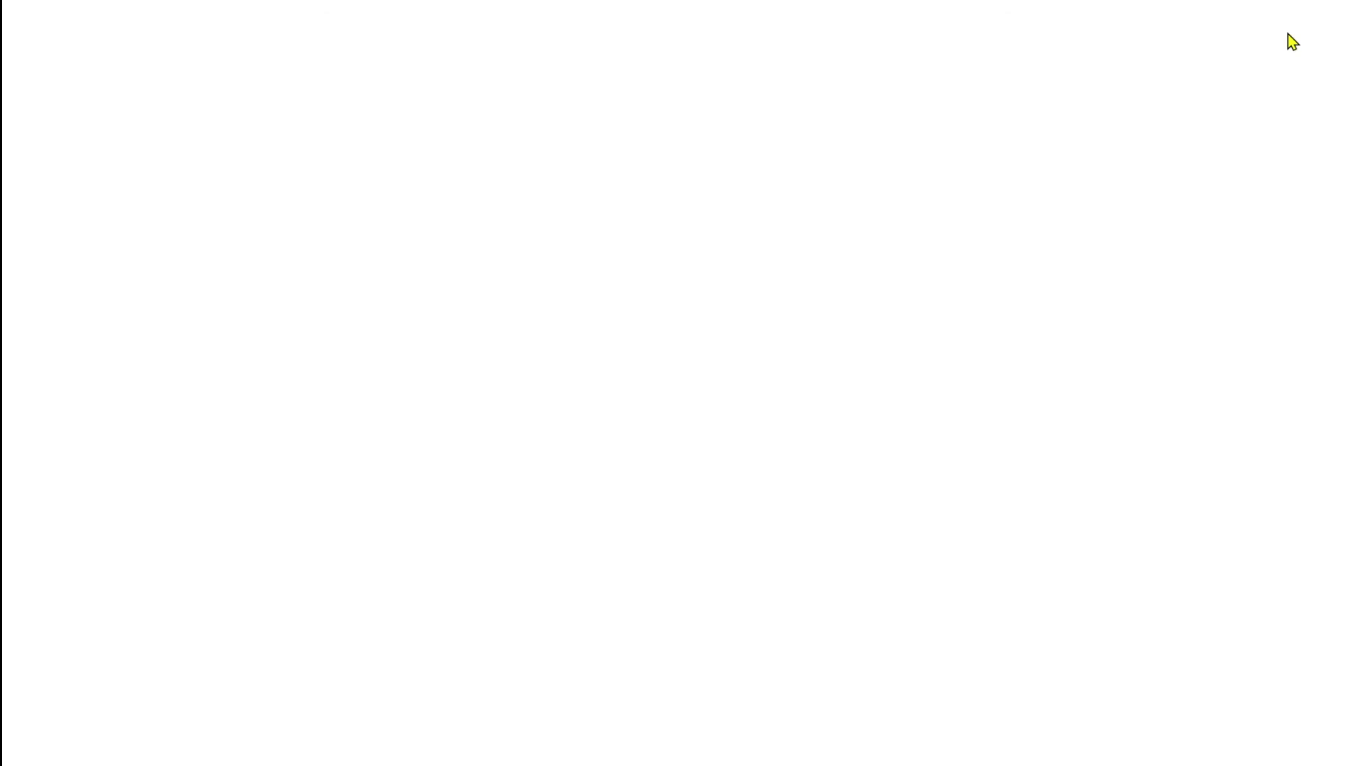
pyautogui.click(840, 187)
pyautogui.write('Alex')
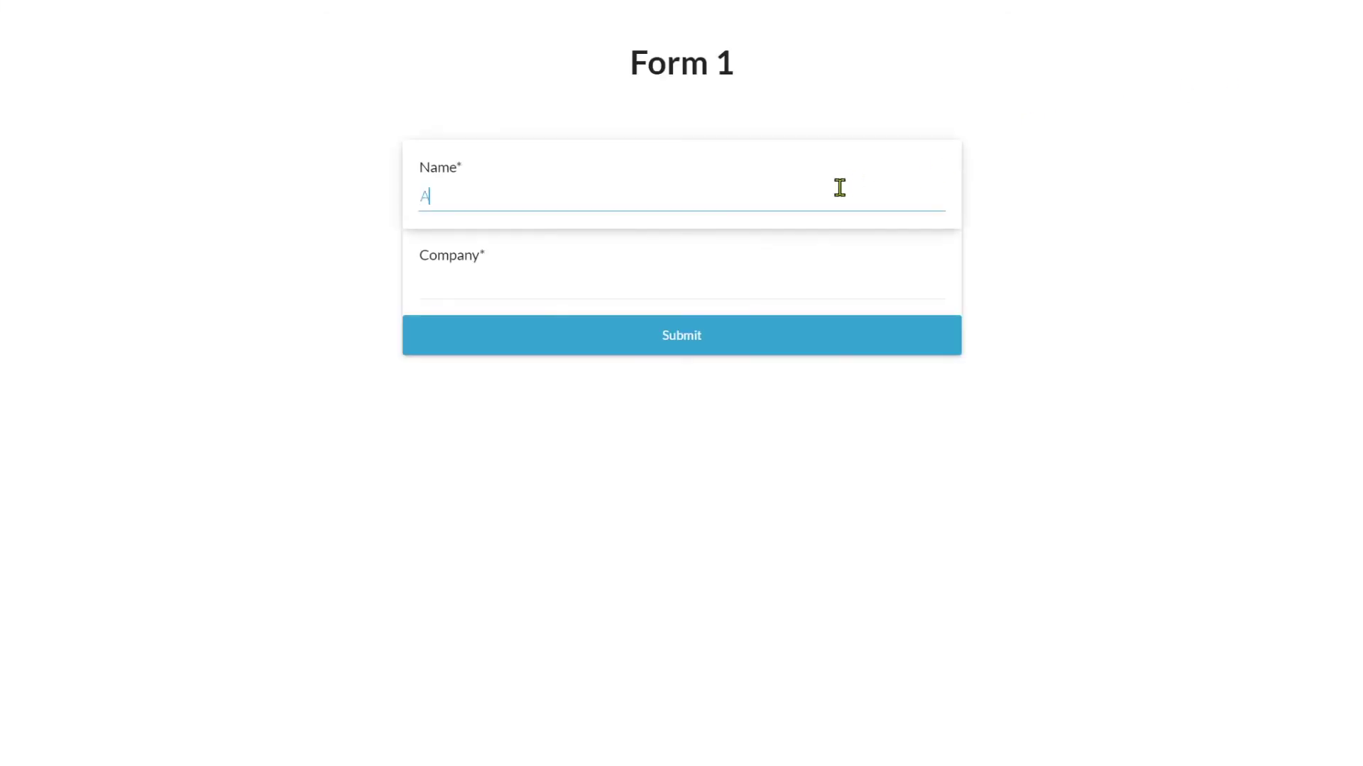
pyautogui.click(790, 279)
pyautogui.write('Paperform')
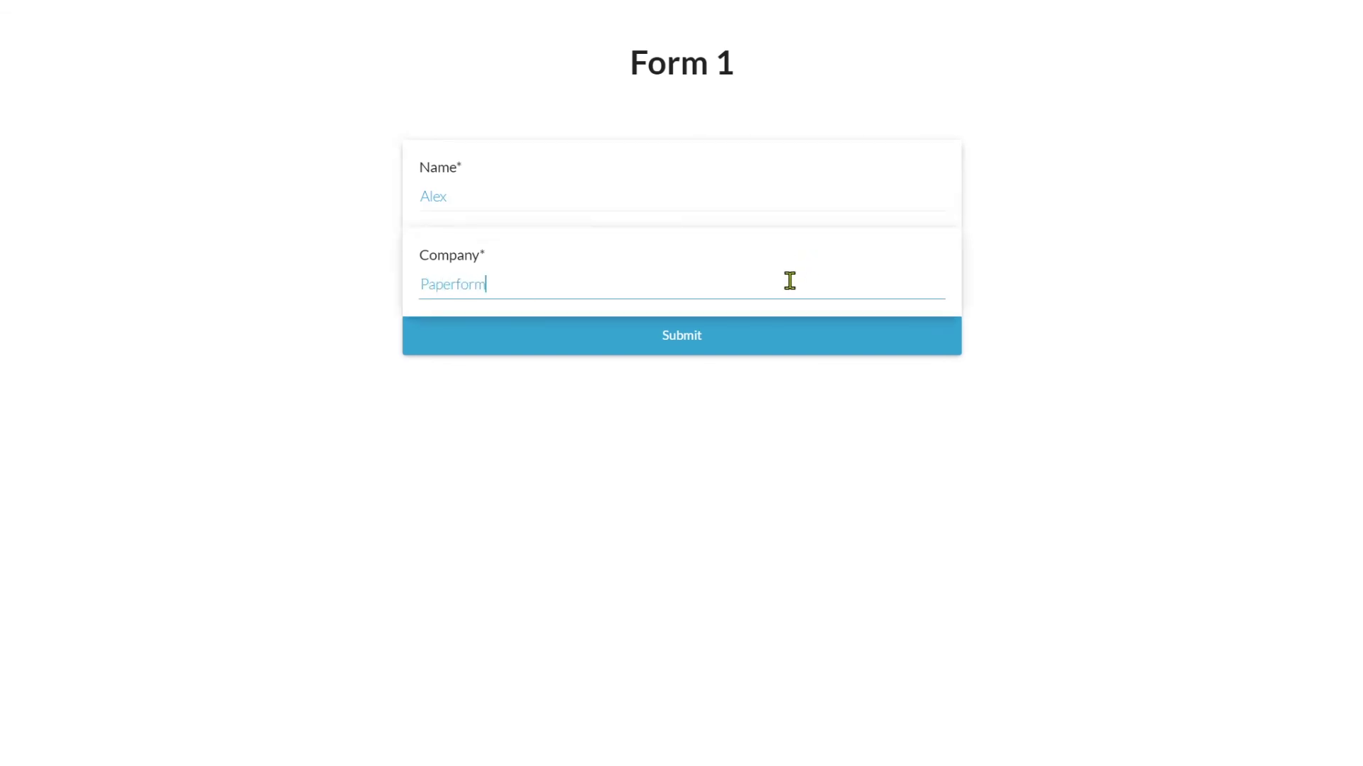
pyautogui.click(755, 335)
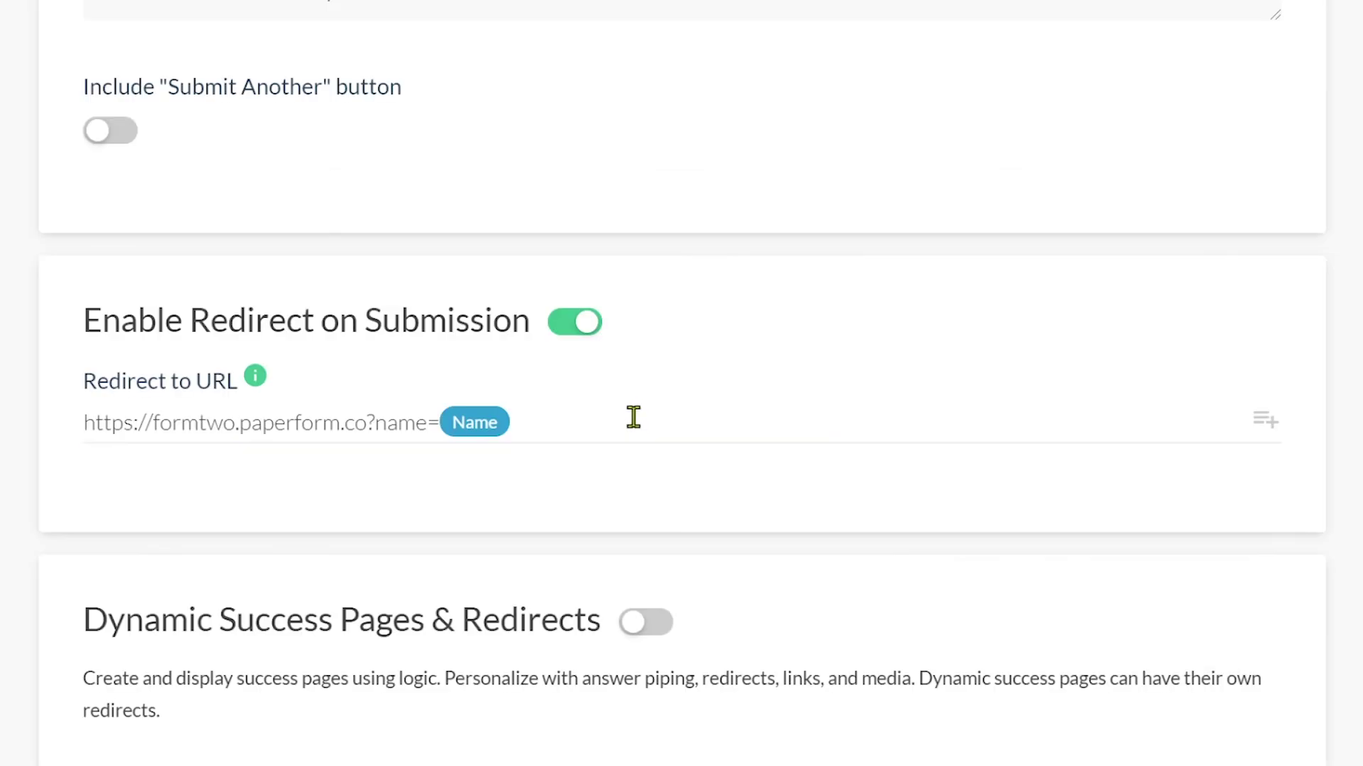
# Add &company= plus the Company answer variable after the name parameter in the redirect URL.
pyautogui.click(633, 417)
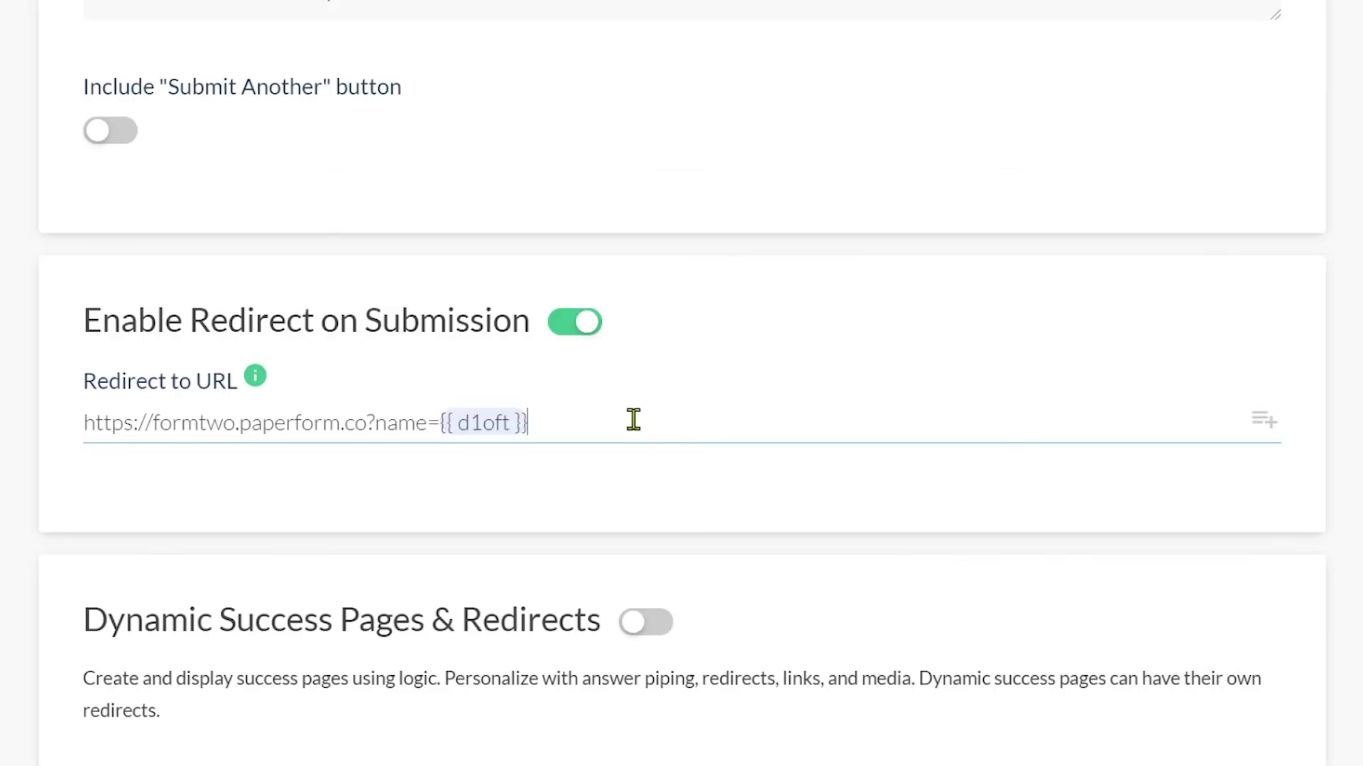
pyautogui.write('&company=')
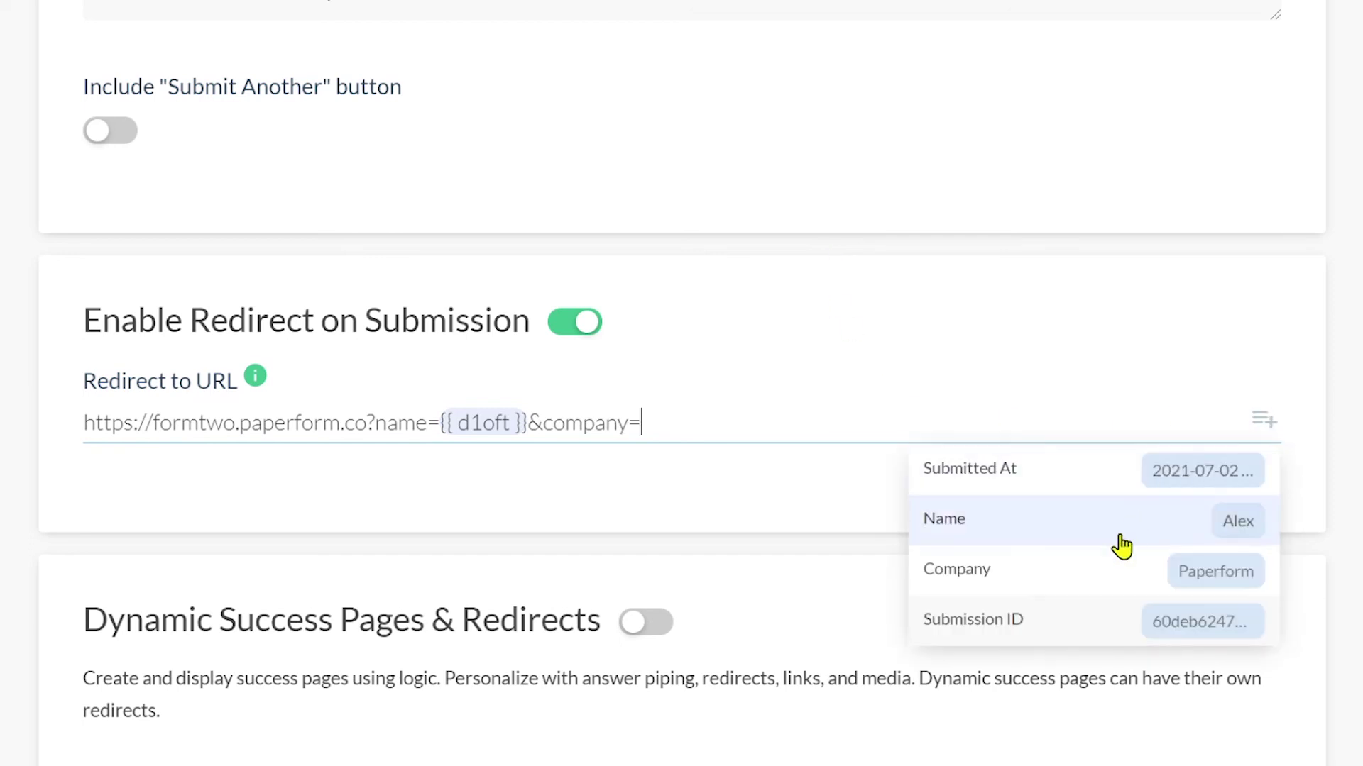
pyautogui.click(1121, 579)
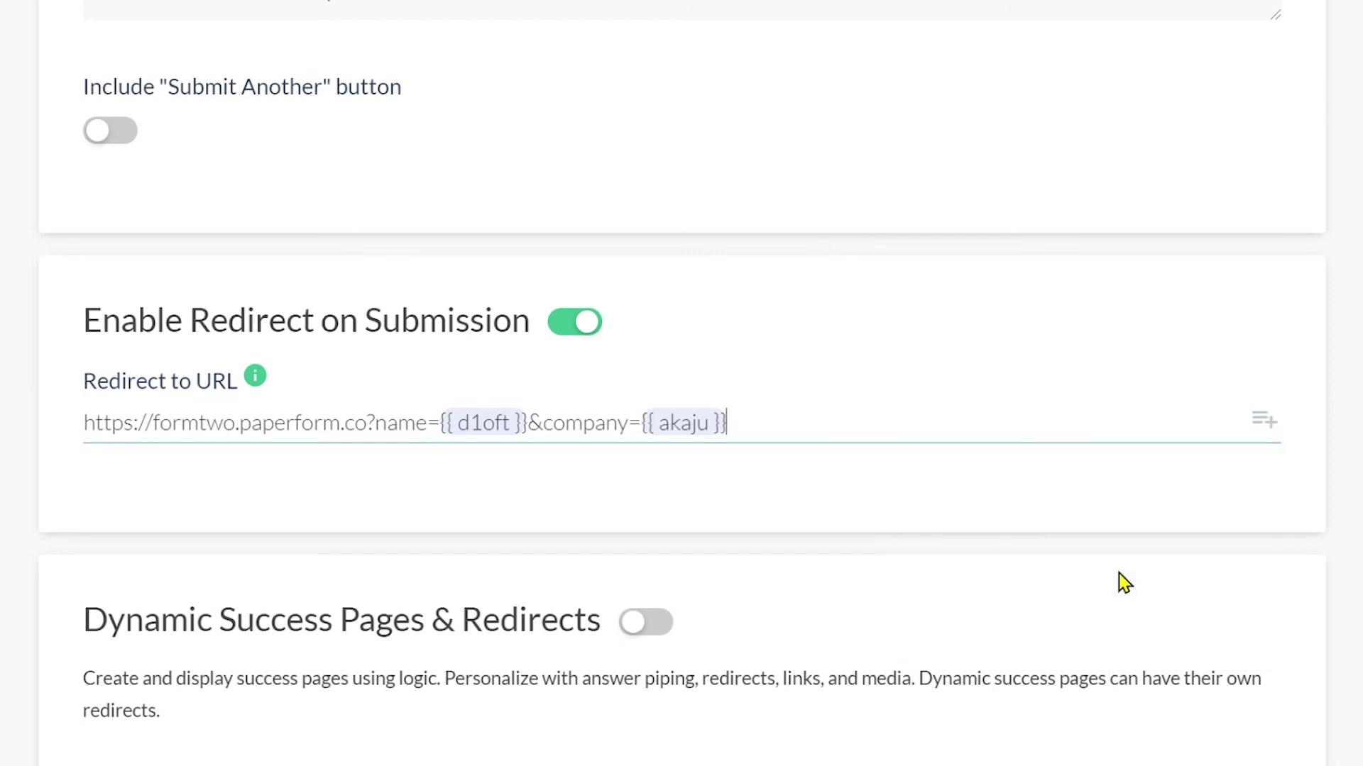